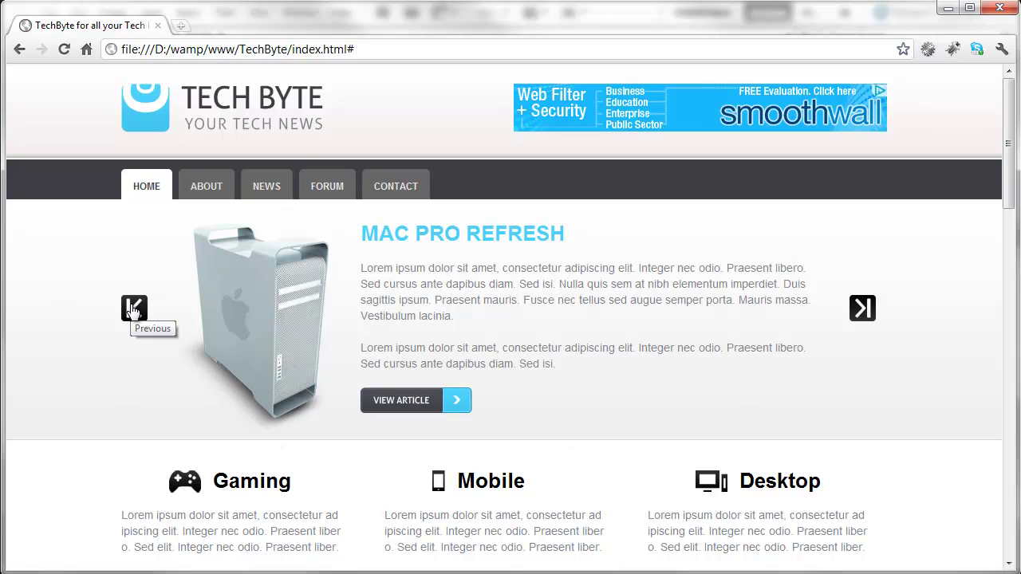
- Cycle the slider between the Windows Home Server Released and Mac Pro Refresh slides, ending on Windows Home Server Released
click(866, 309)
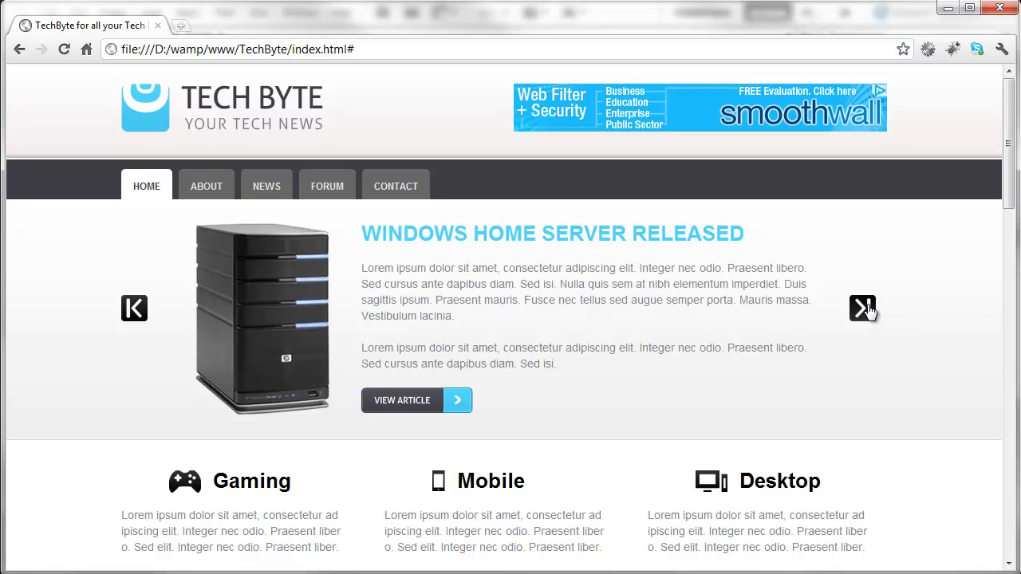
click(866, 309)
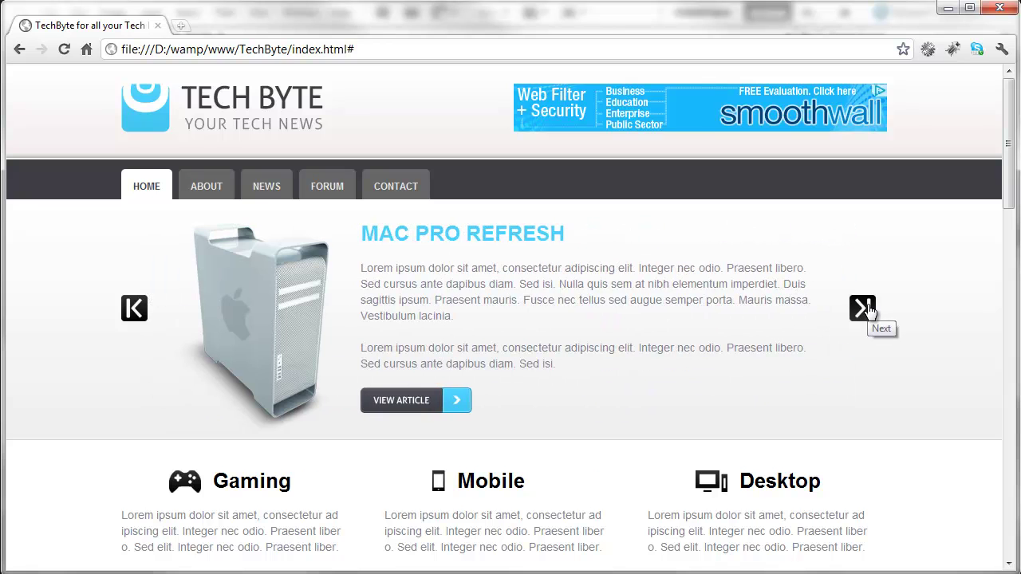
click(866, 310)
click(866, 309)
click(134, 310)
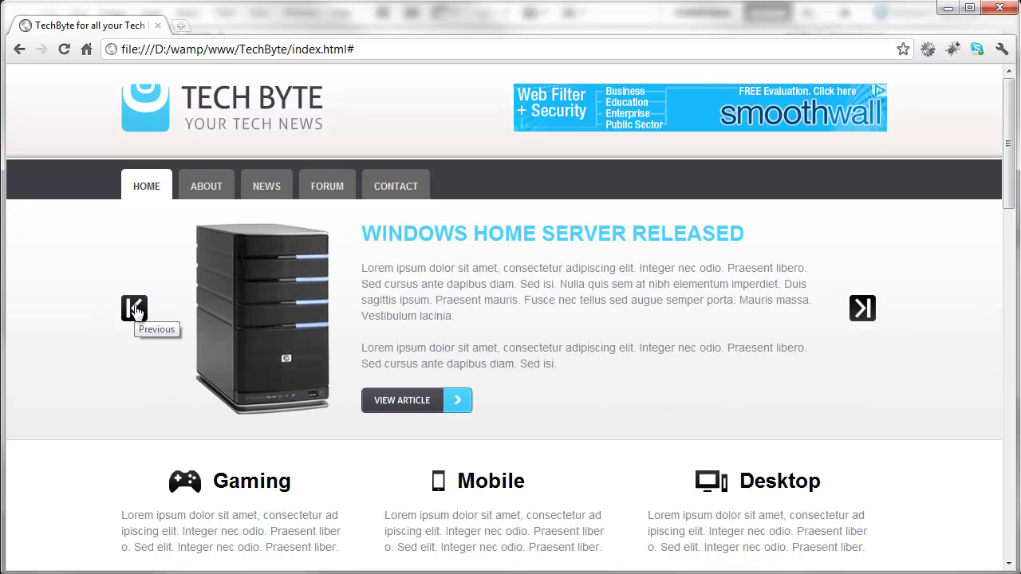
scroll(889, 390, down, 3)
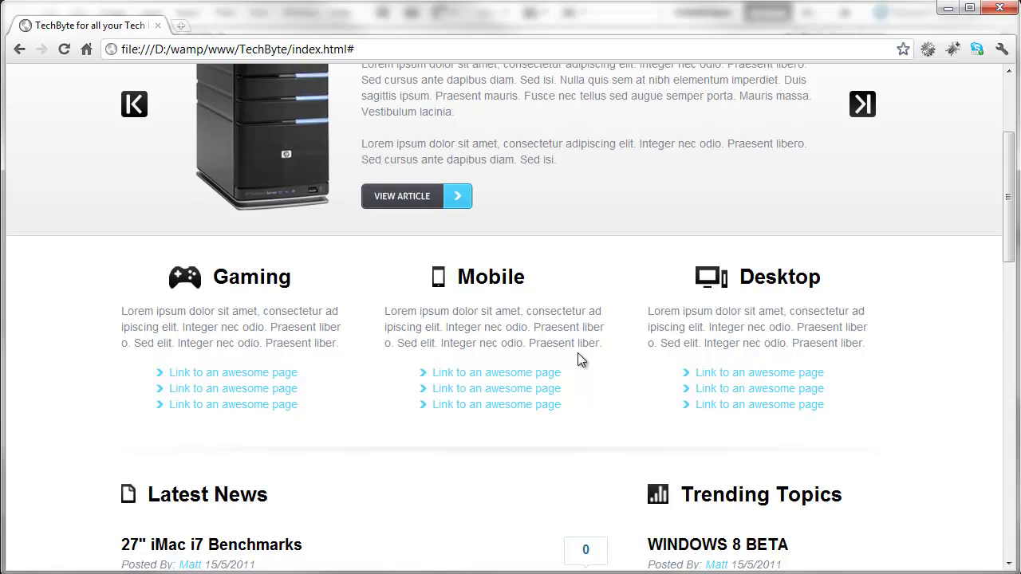
scroll(577, 352, down, 2)
scroll(579, 359, down, 2)
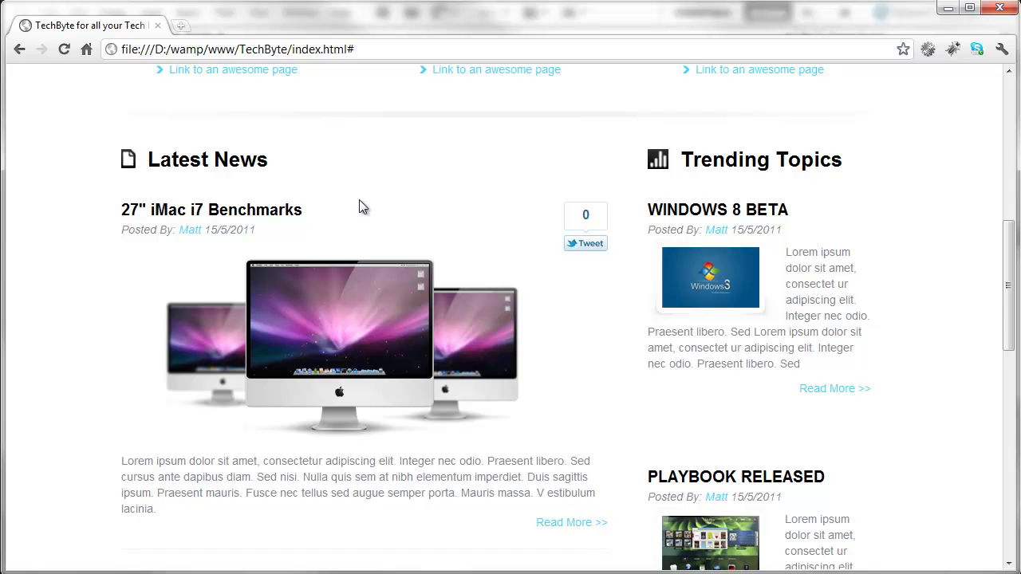
scroll(358, 207, down, 1)
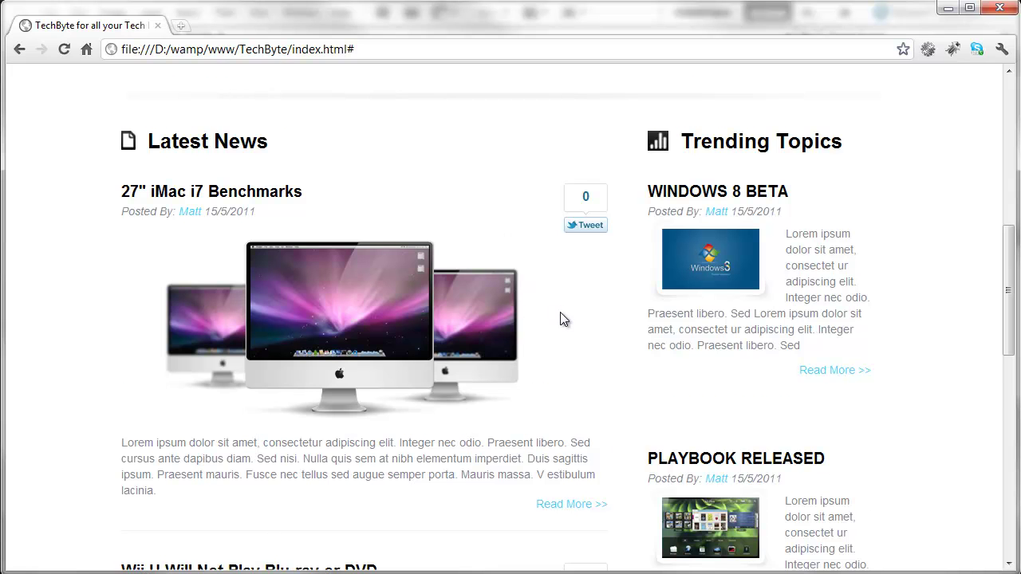
scroll(562, 314, down, 3)
scroll(398, 438, down, 1)
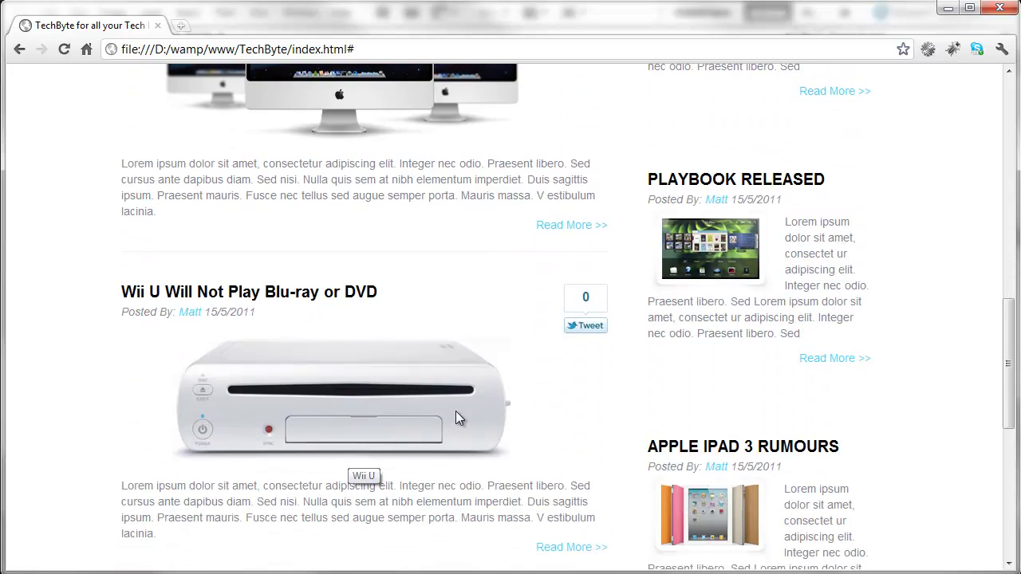
scroll(461, 372, down, 5)
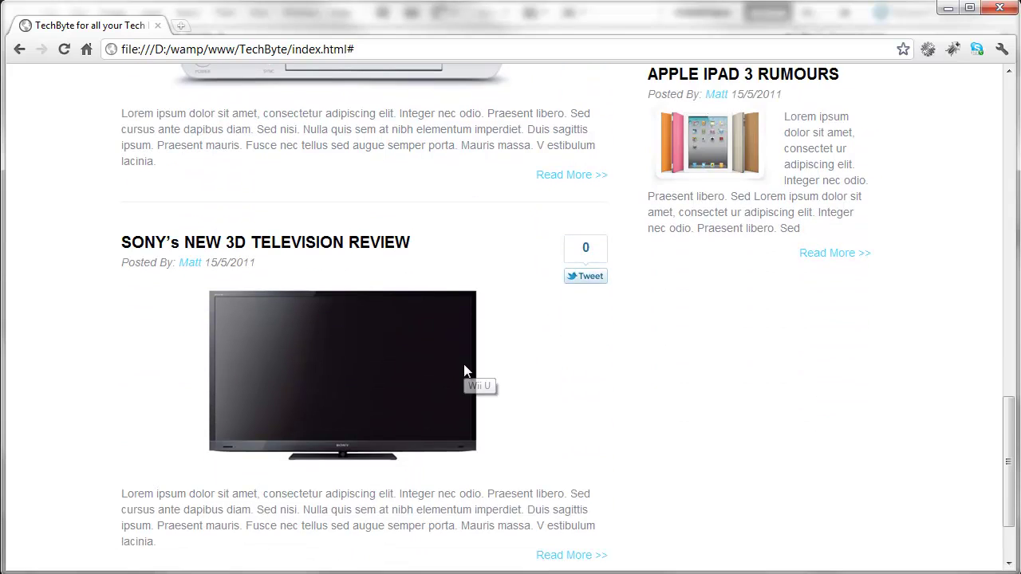
scroll(468, 364, down, 2)
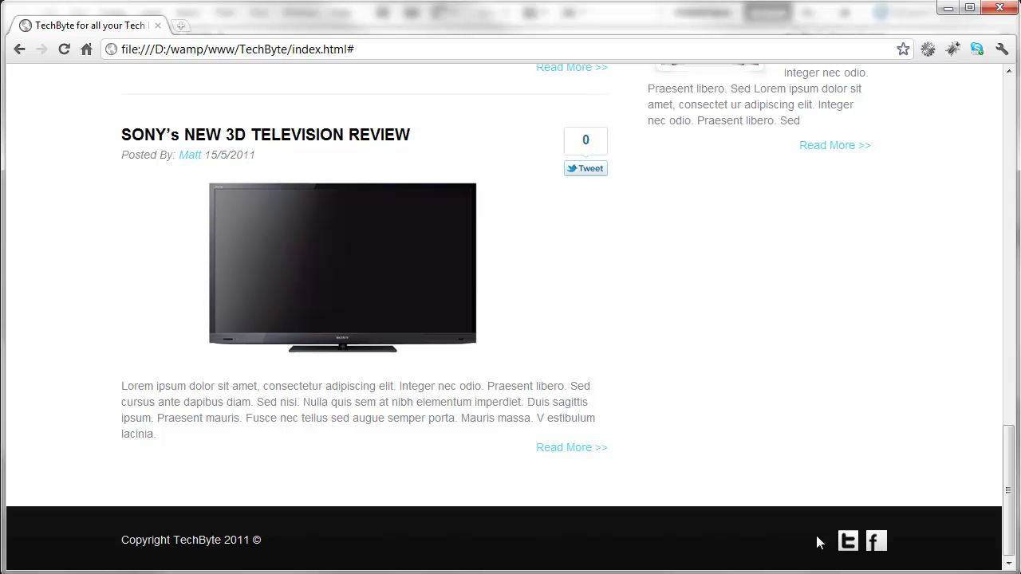
scroll(788, 531, up, 10)
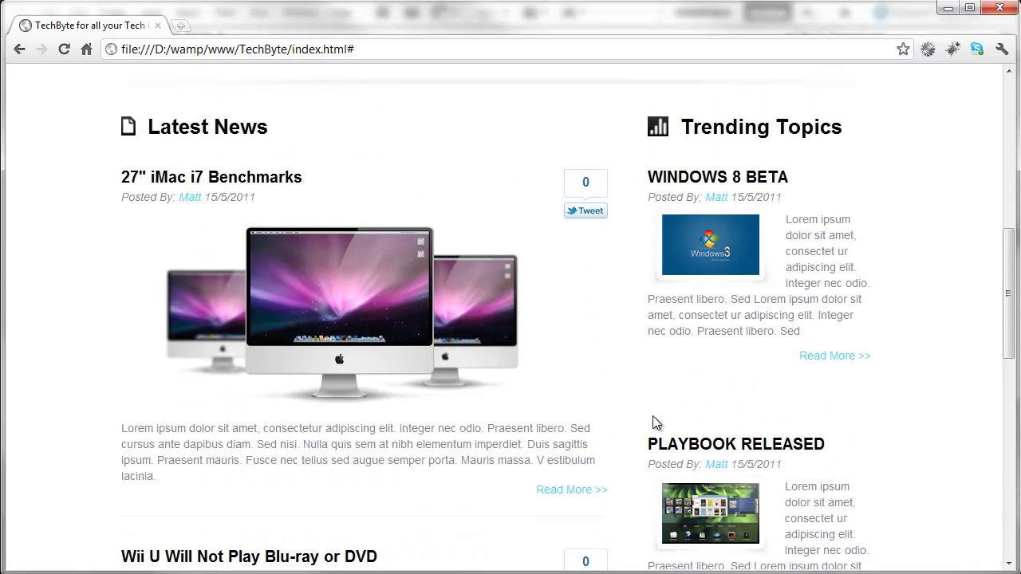
scroll(702, 309, down, 2)
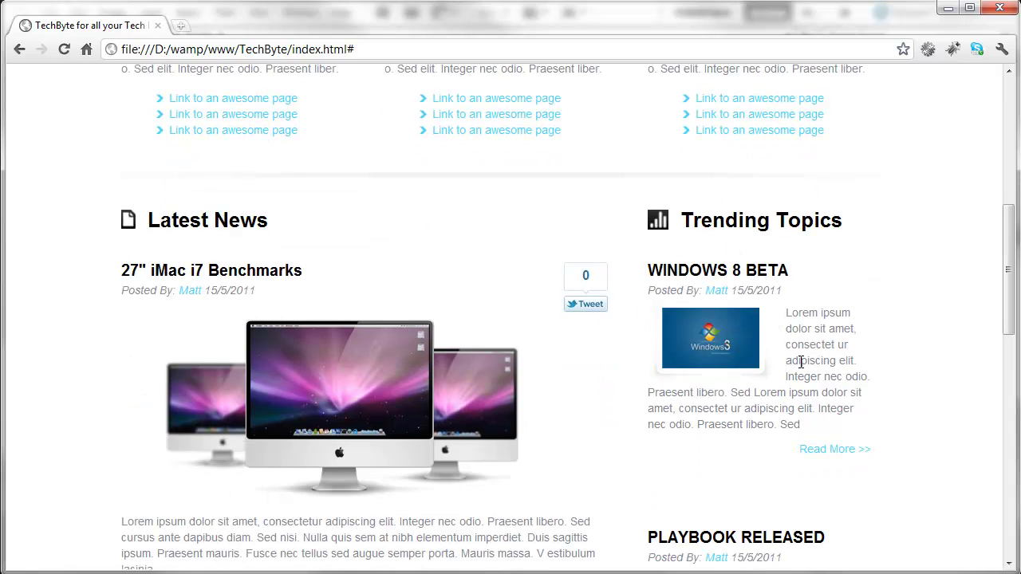
scroll(707, 422, down, 3)
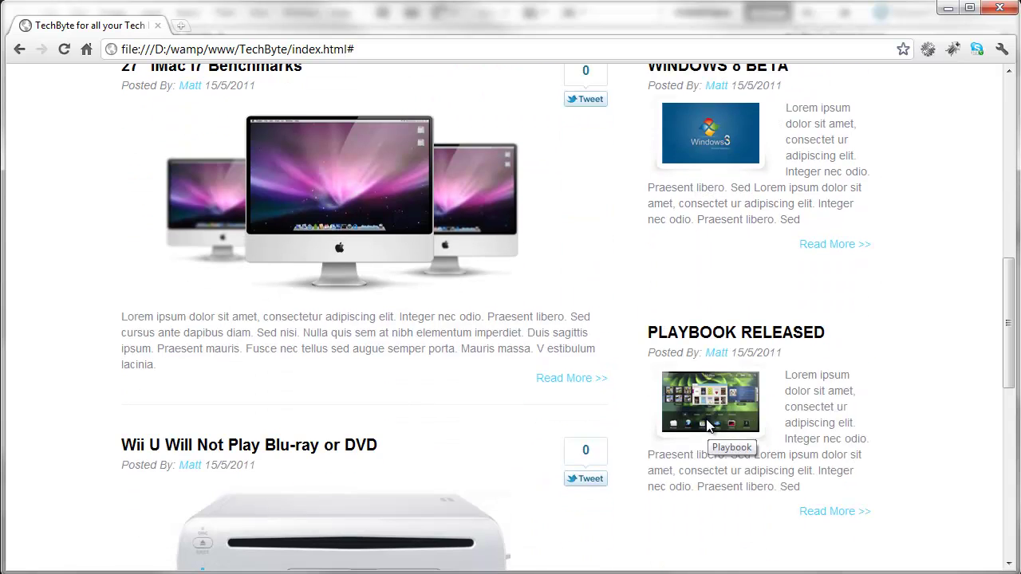
scroll(452, 447, up, 10)
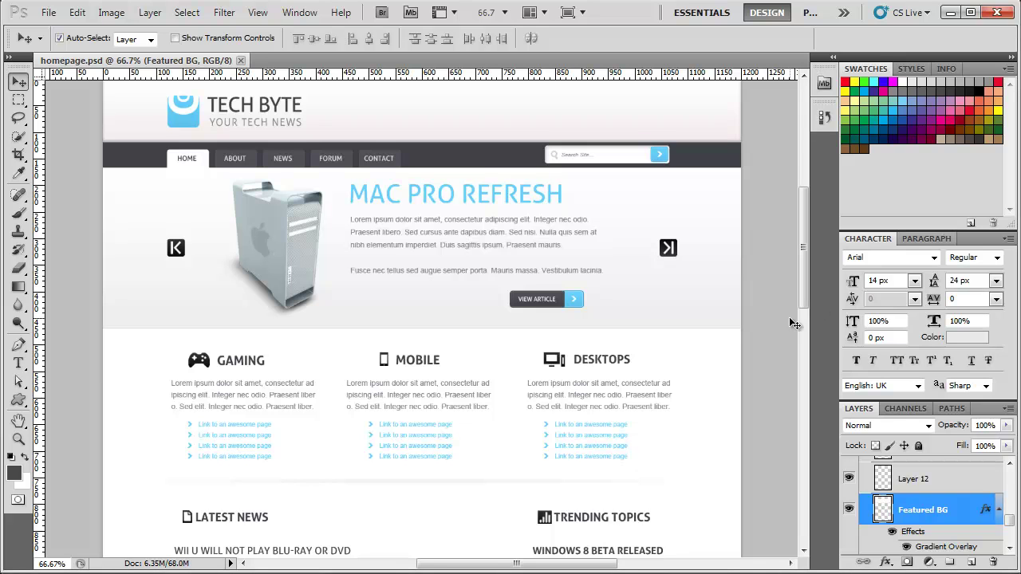
- Scroll up, zoom the homepage mockup to 200% and pan to the MOBILE heading
drag(800, 297, 810, 267)
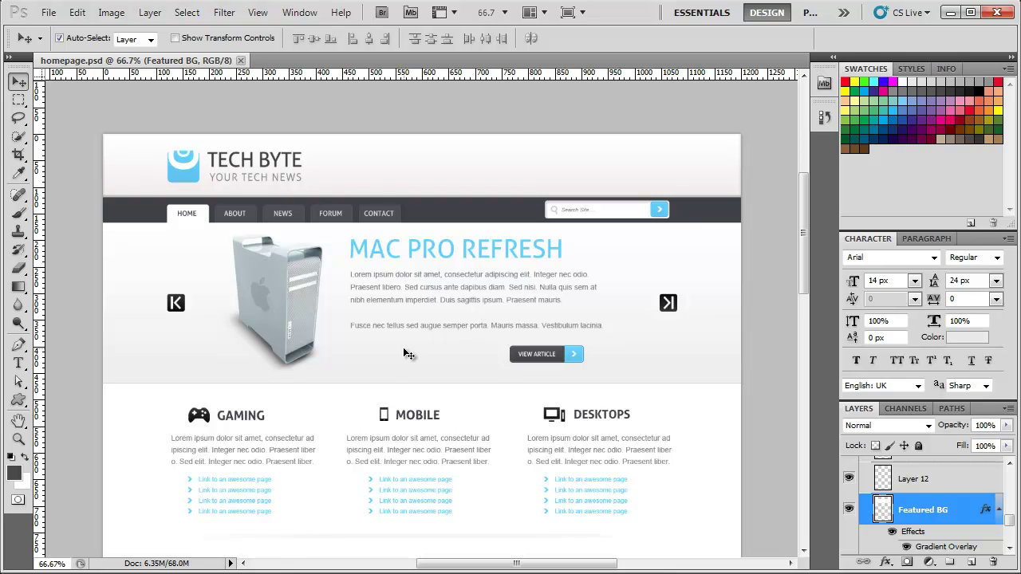
key(ctrl+plus)
key(ctrl+plus)
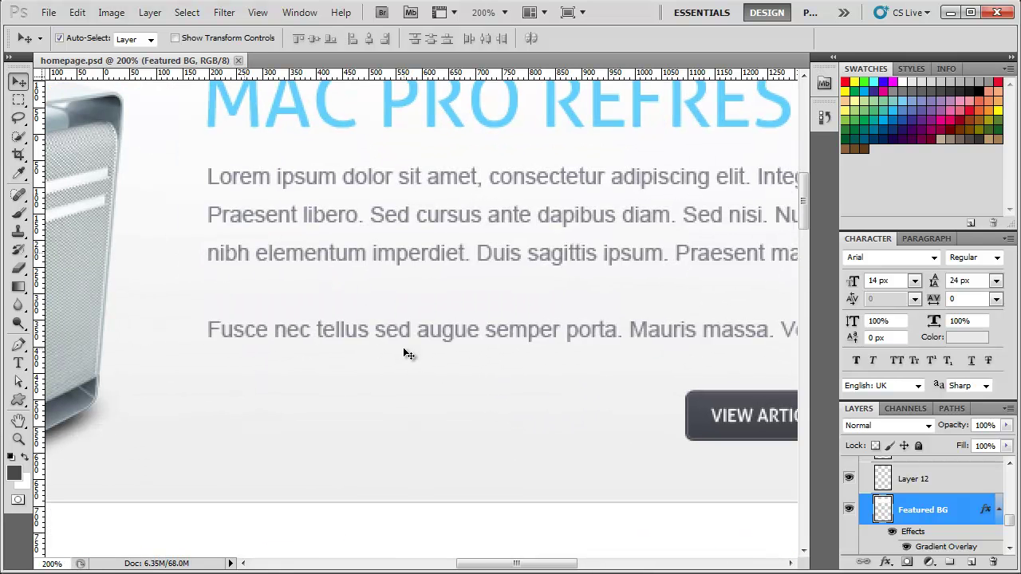
drag(468, 447, 495, 109)
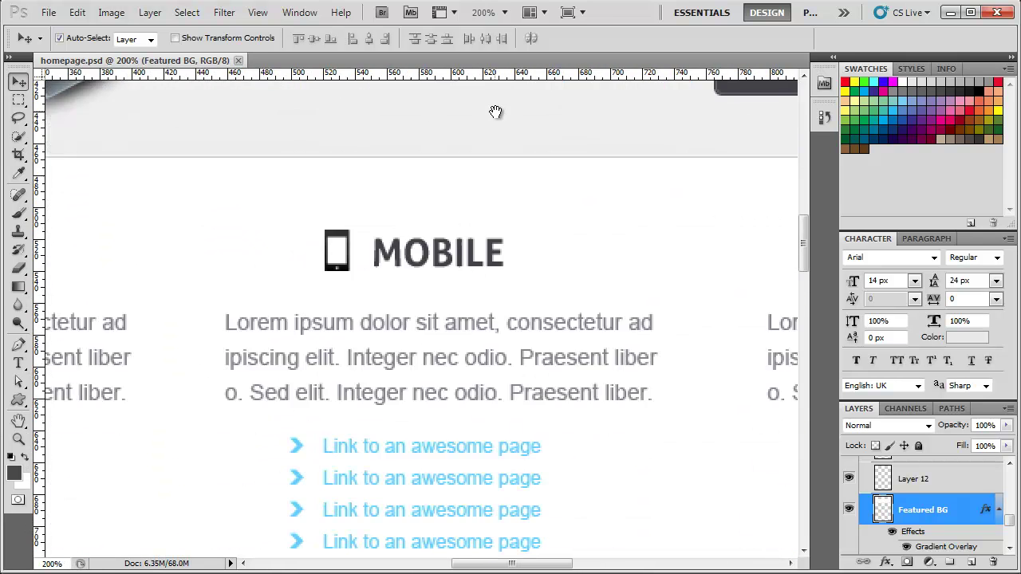
- Select the MOBILE heading's text to confirm its font is Aller Bold, then return to the Move tool
click(426, 253)
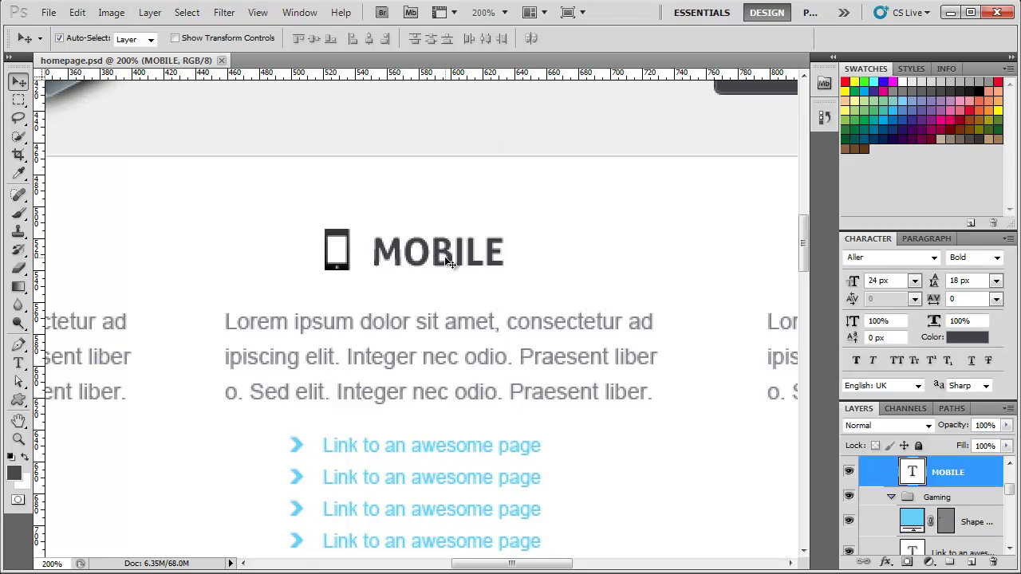
key(t)
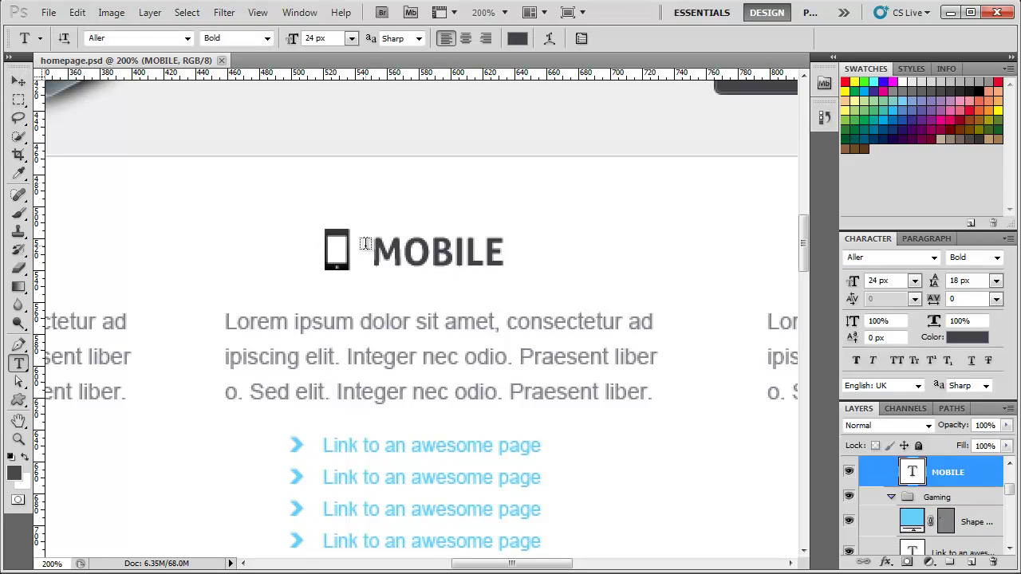
drag(375, 247, 506, 237)
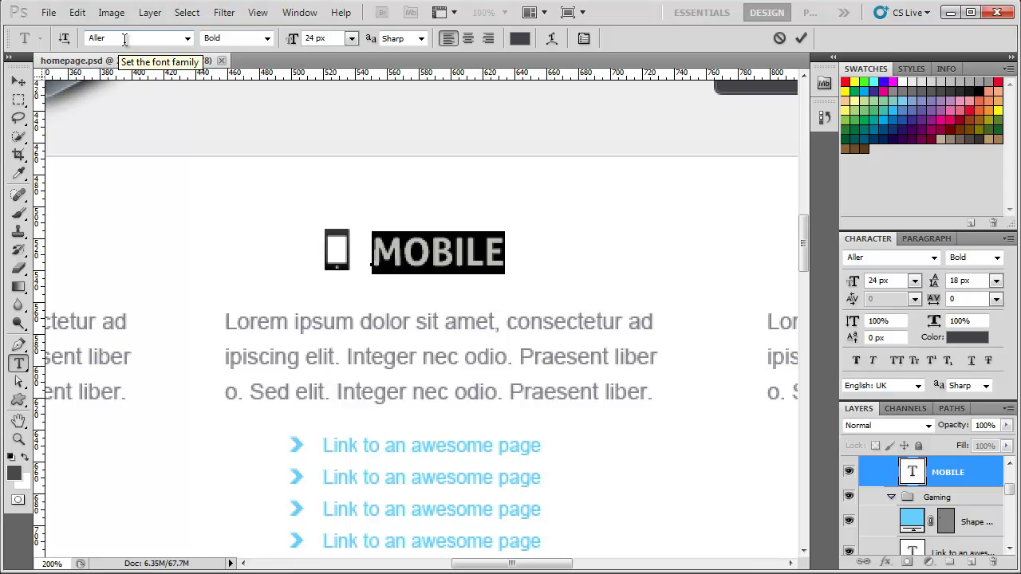
click(373, 239)
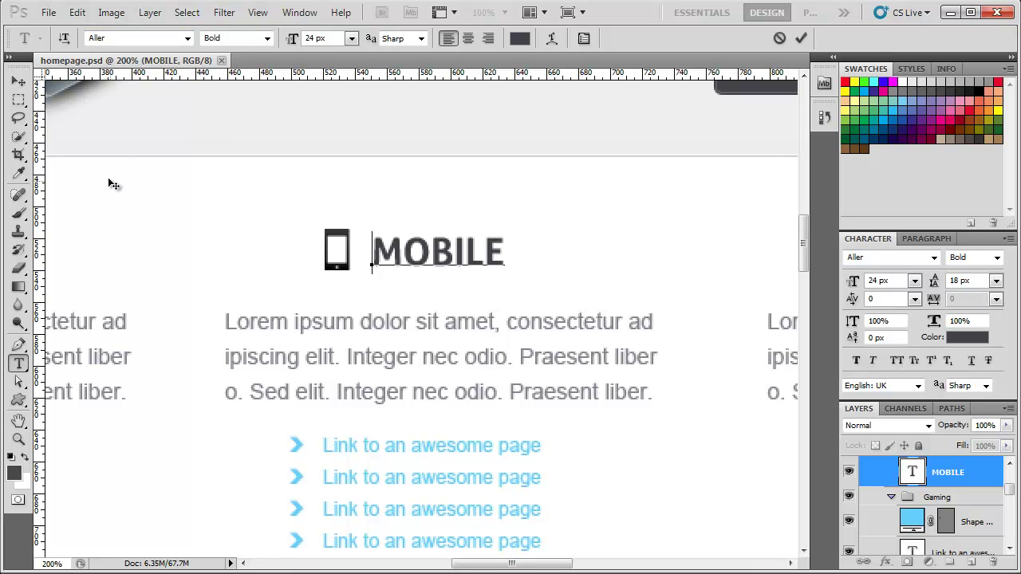
click(19, 81)
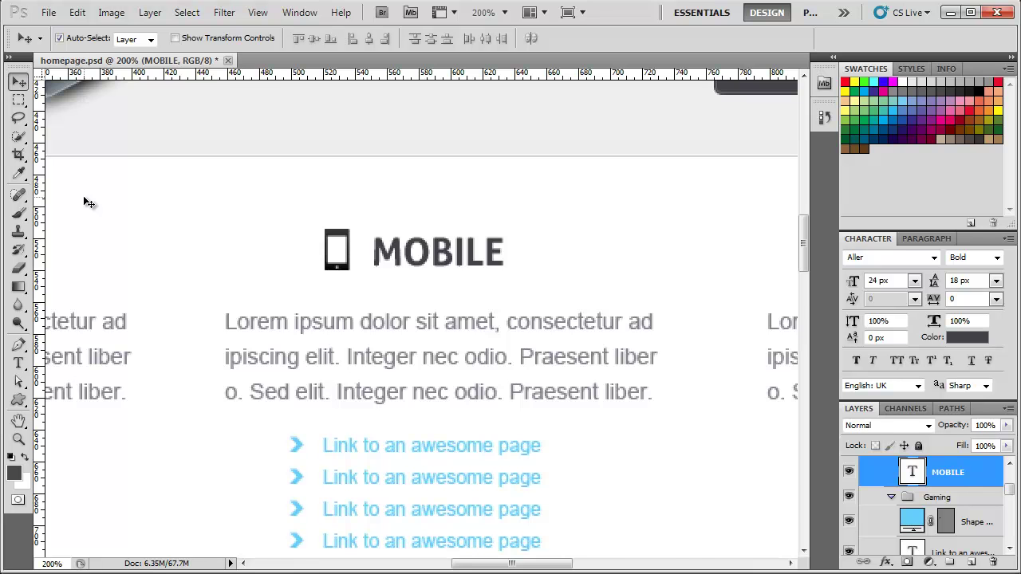
- Zoom the mockup out to 66.7% at the top of the page and switch to the Assets folder
key(ctrl+minus)
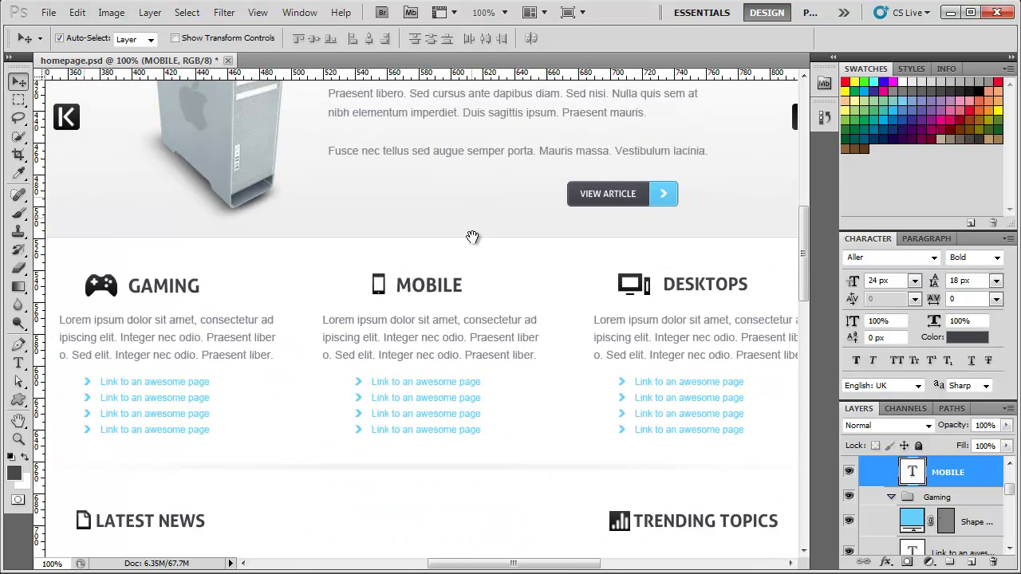
drag(472, 235, 468, 416)
key(ctrl+minus)
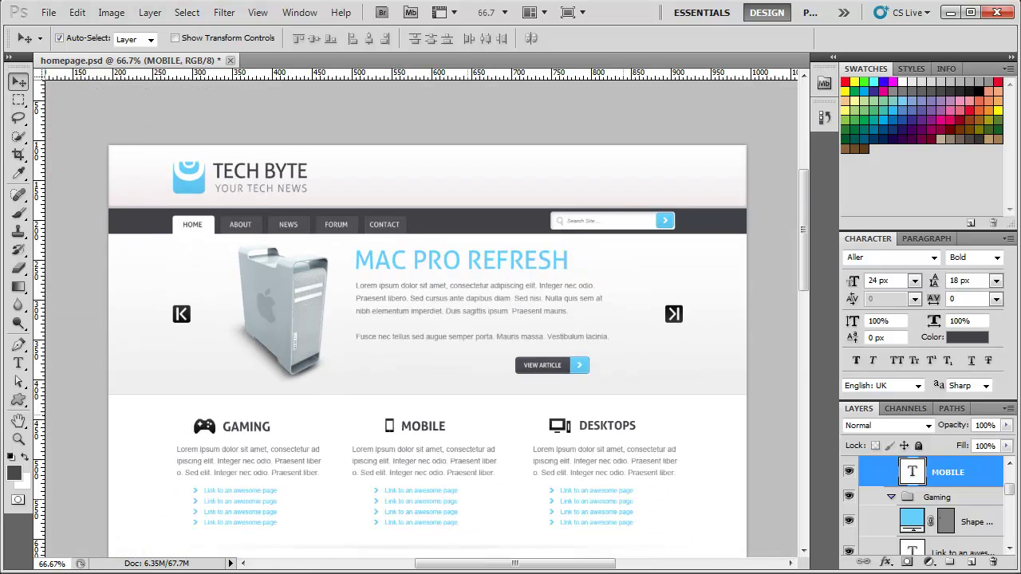
key(alt+Tab)
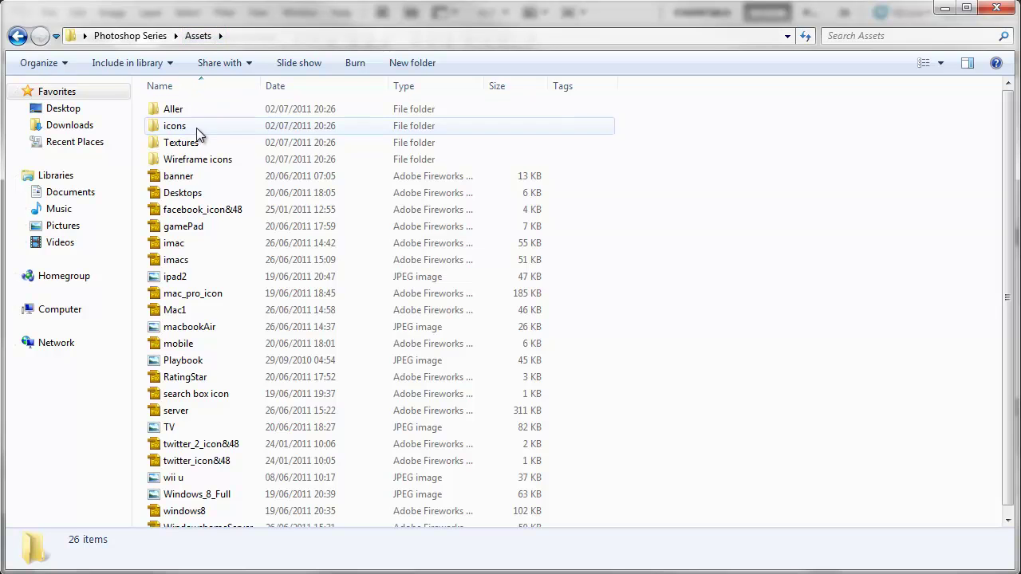
click(180, 109)
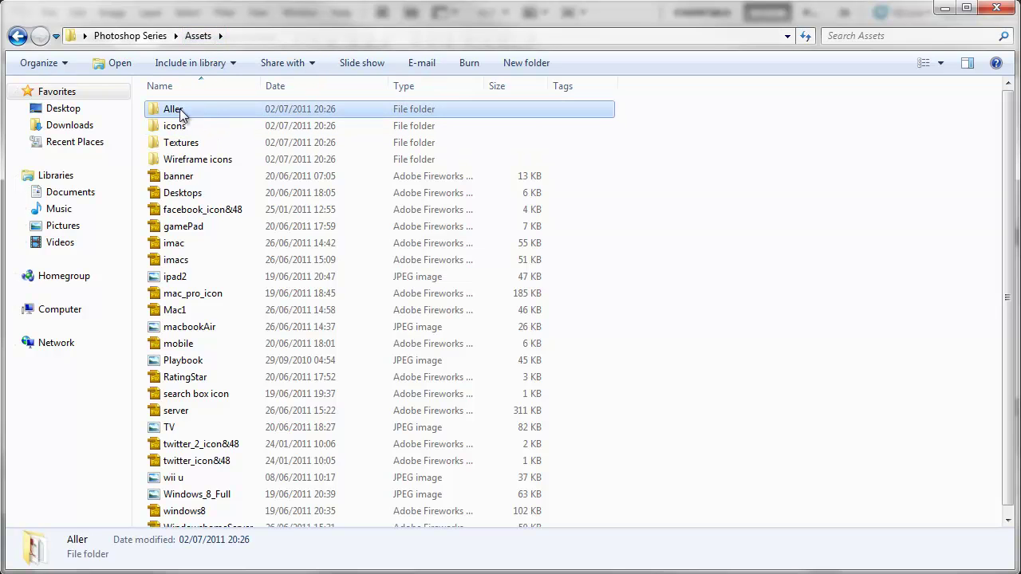
double_click(180, 108)
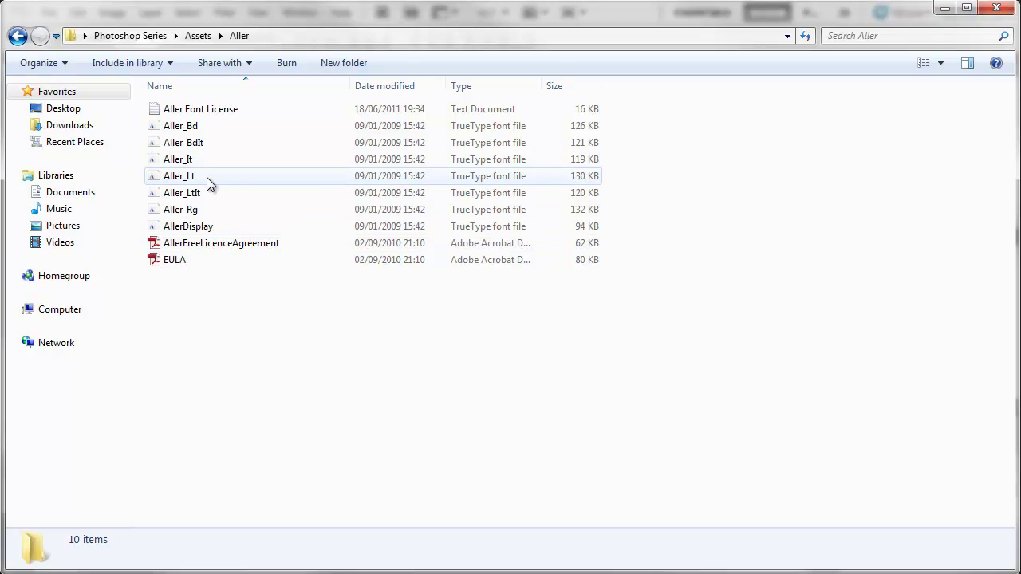
click(17, 35)
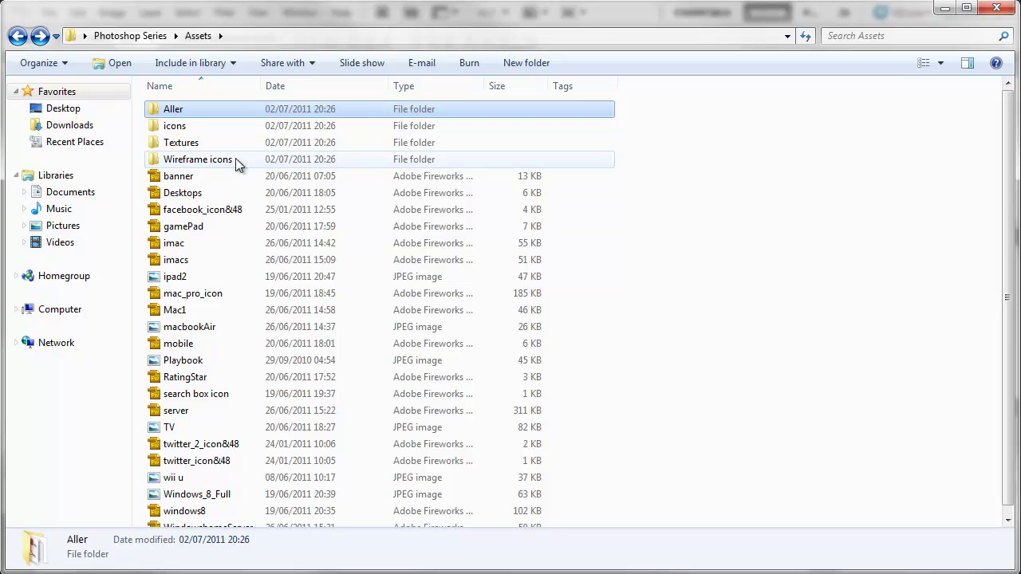
double_click(199, 126)
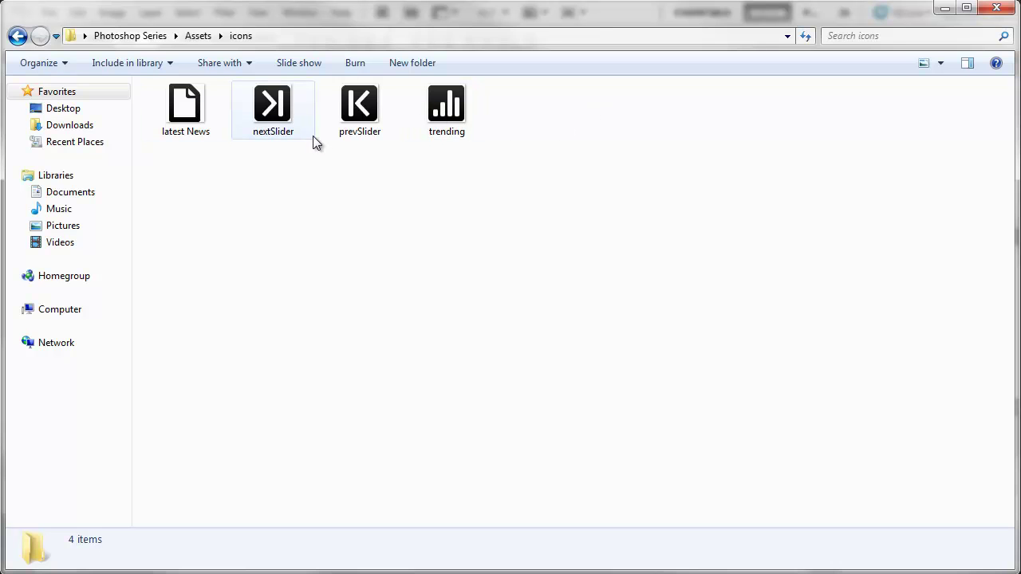
click(17, 37)
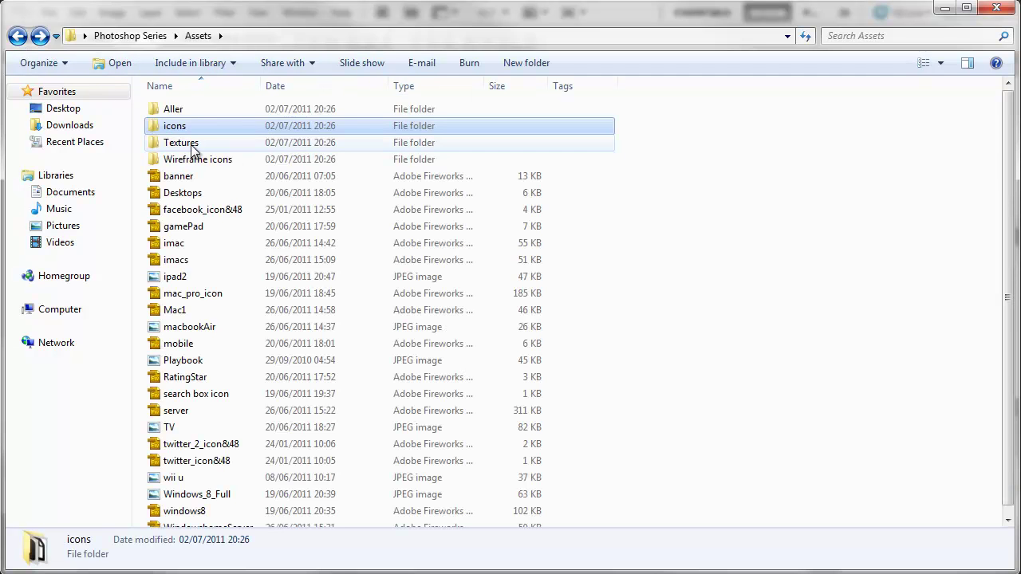
double_click(190, 159)
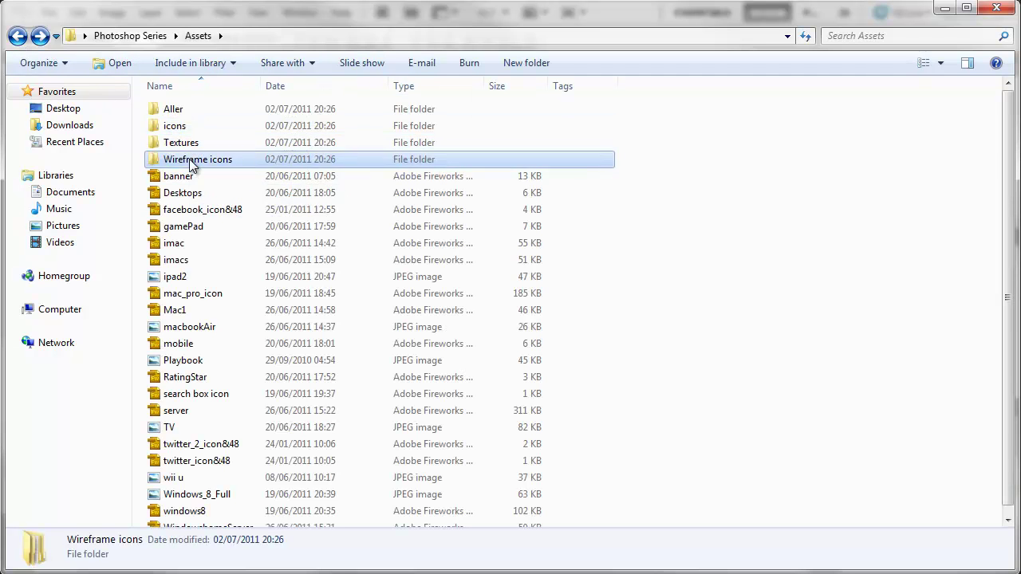
double_click(189, 106)
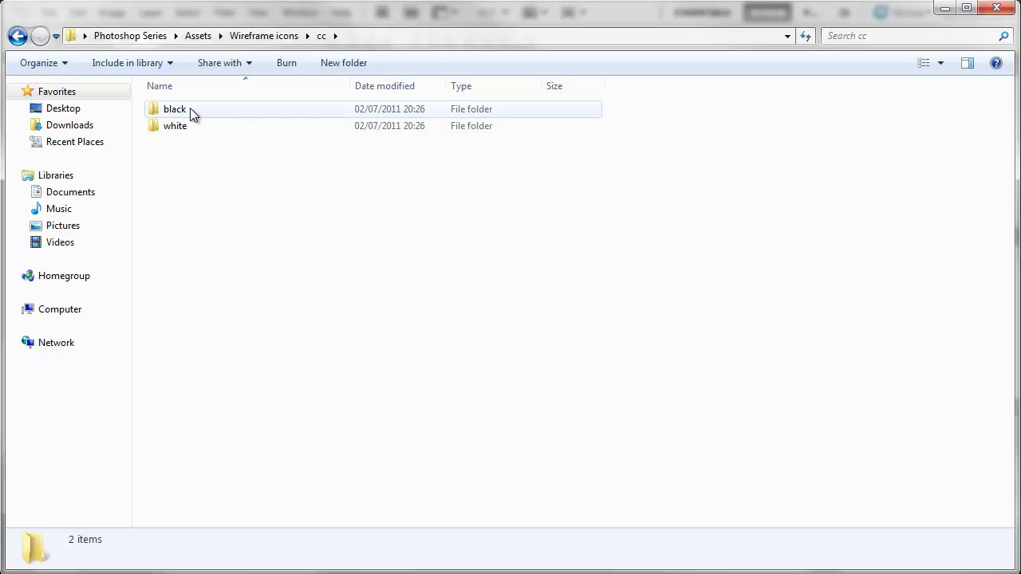
double_click(194, 112)
double_click(194, 109)
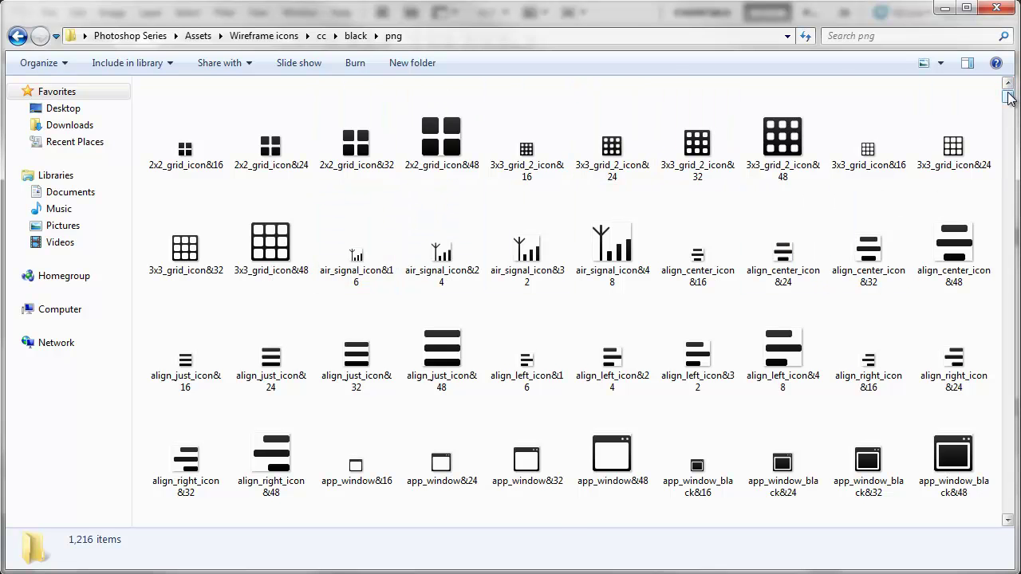
drag(1010, 97, 1010, 121)
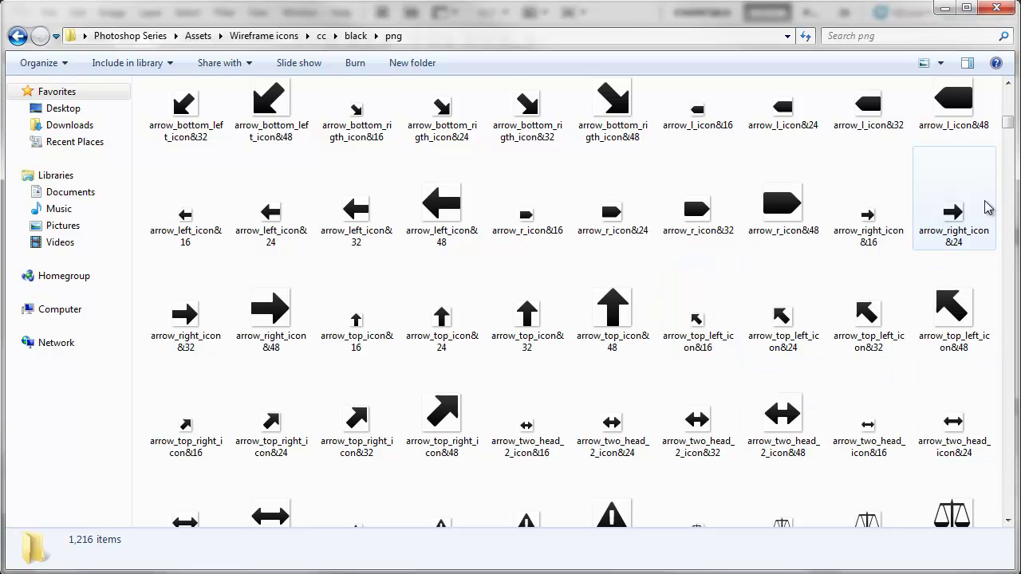
click(351, 36)
click(321, 37)
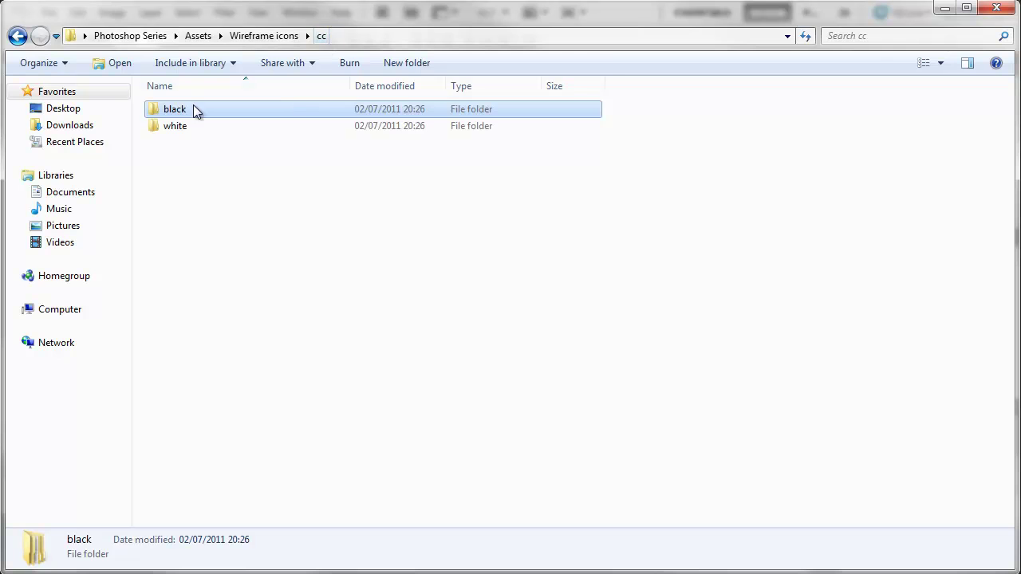
double_click(174, 125)
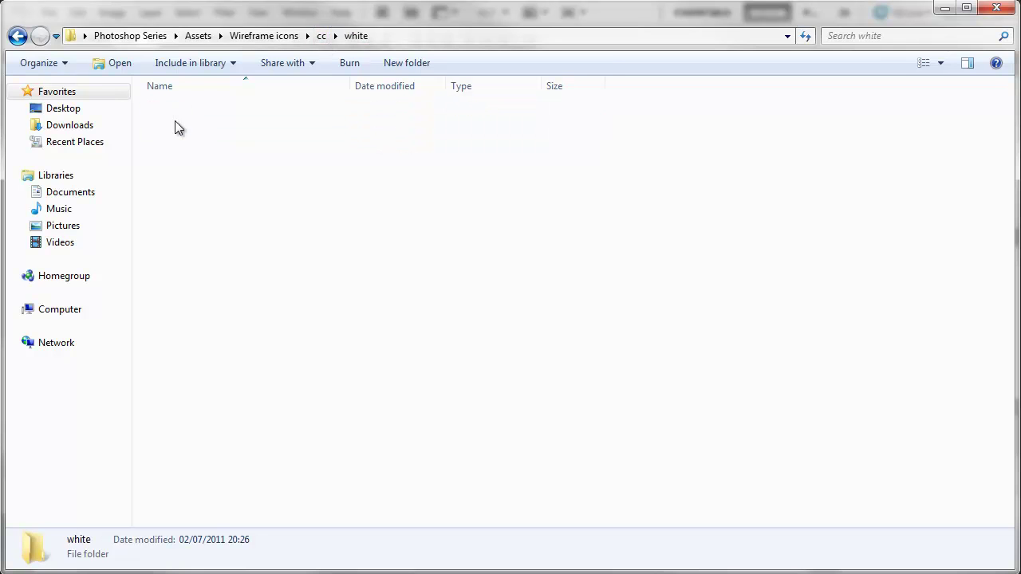
double_click(285, 109)
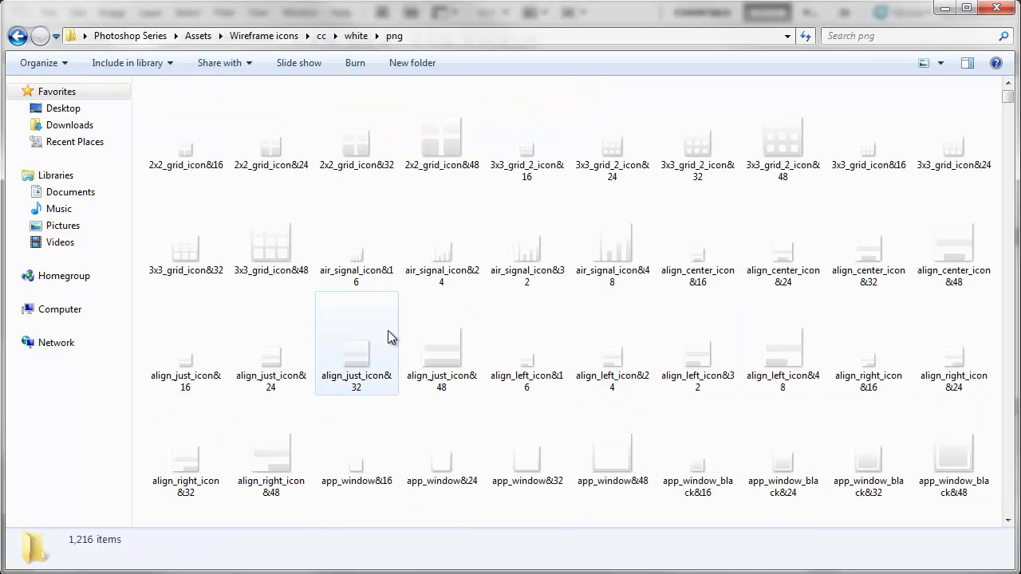
click(196, 39)
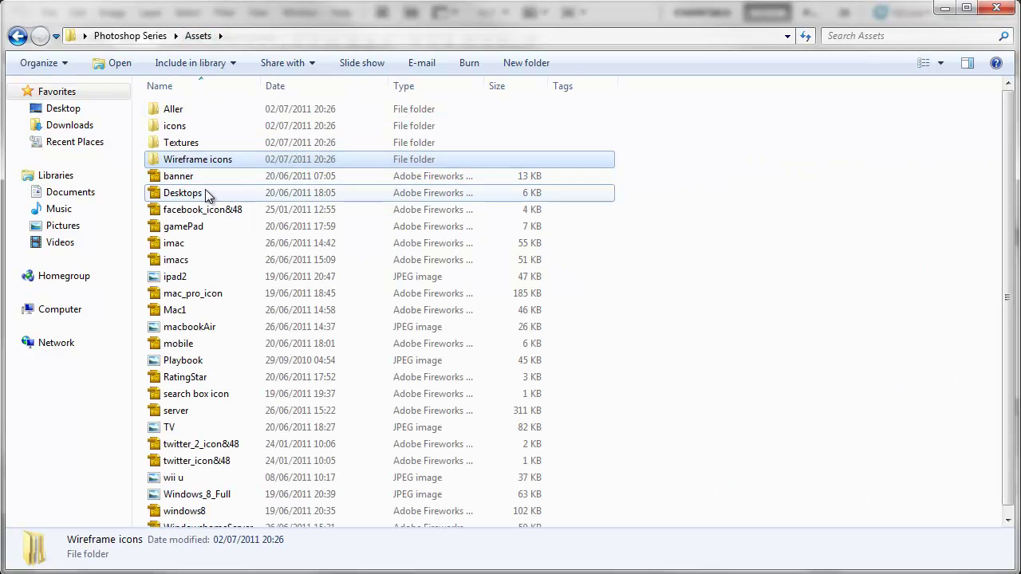
- Switch the Assets folder to Medium Icons thumbnails and select the macbookAir image
click(205, 194)
click(189, 178)
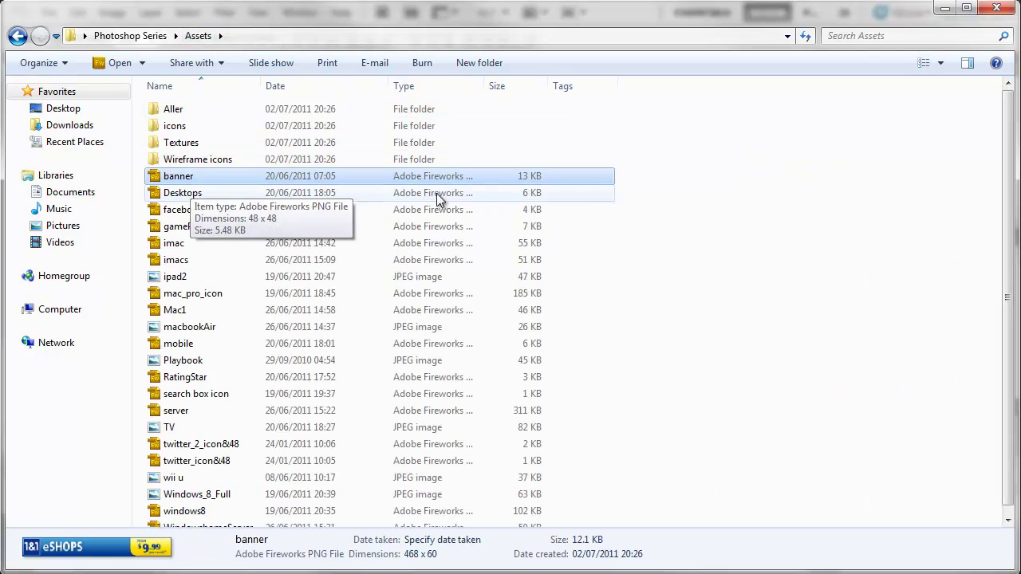
click(942, 64)
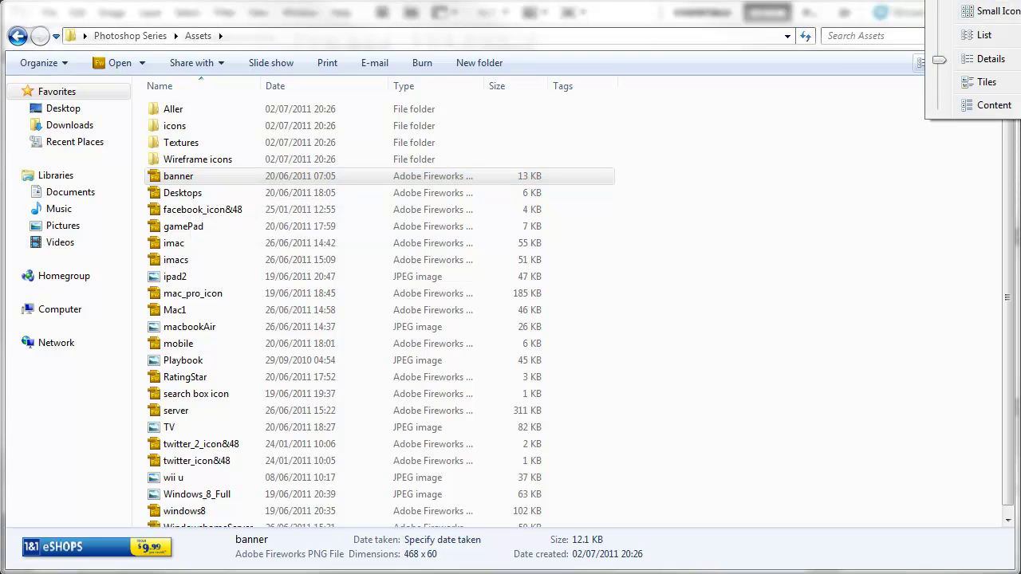
drag(940, 59, 940, 9)
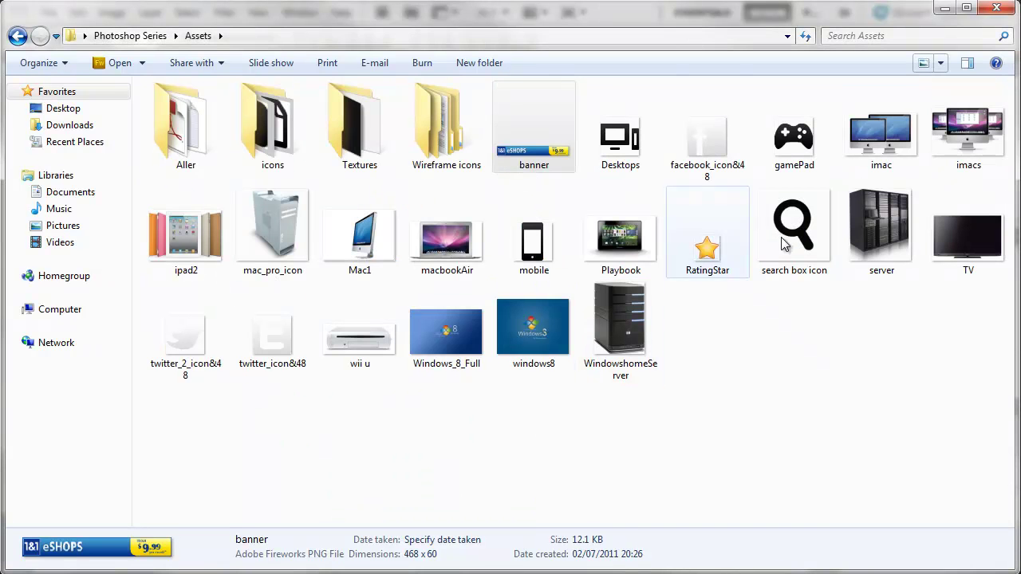
mouse_move(477, 259)
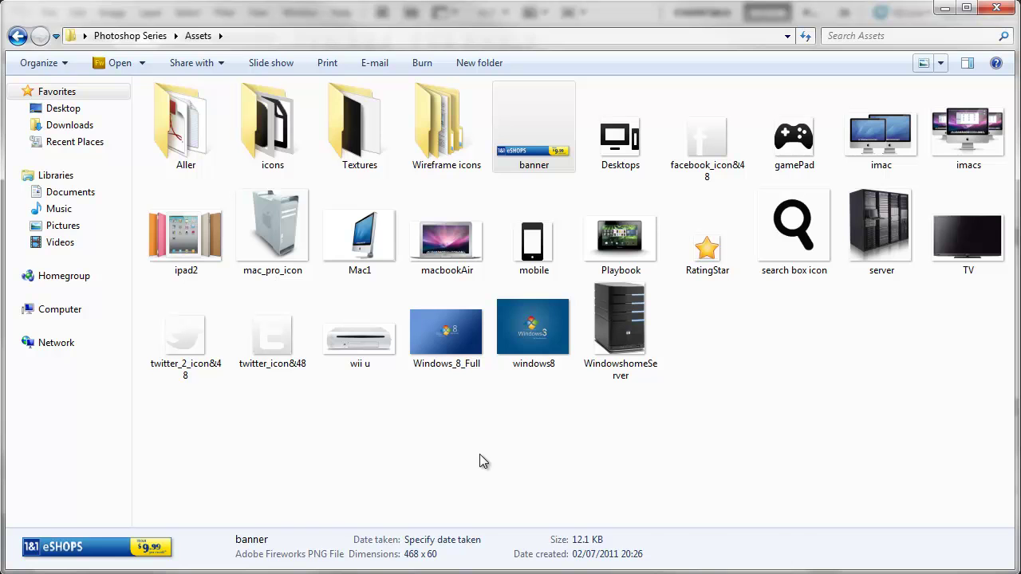
click(372, 243)
click(464, 260)
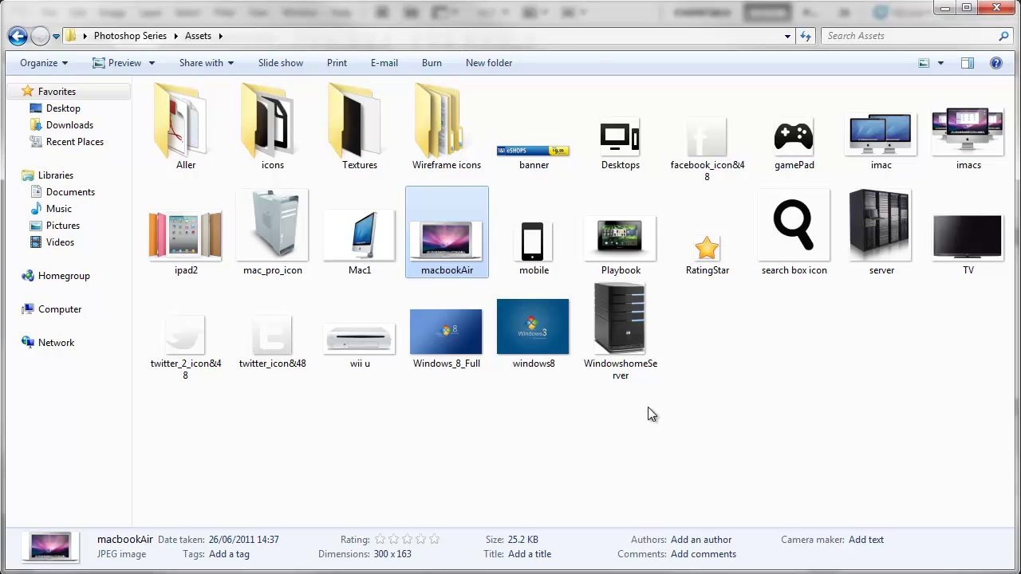
- Go to Photoshop Series > Assets > Aller and preview the Aller_Bd font
click(147, 35)
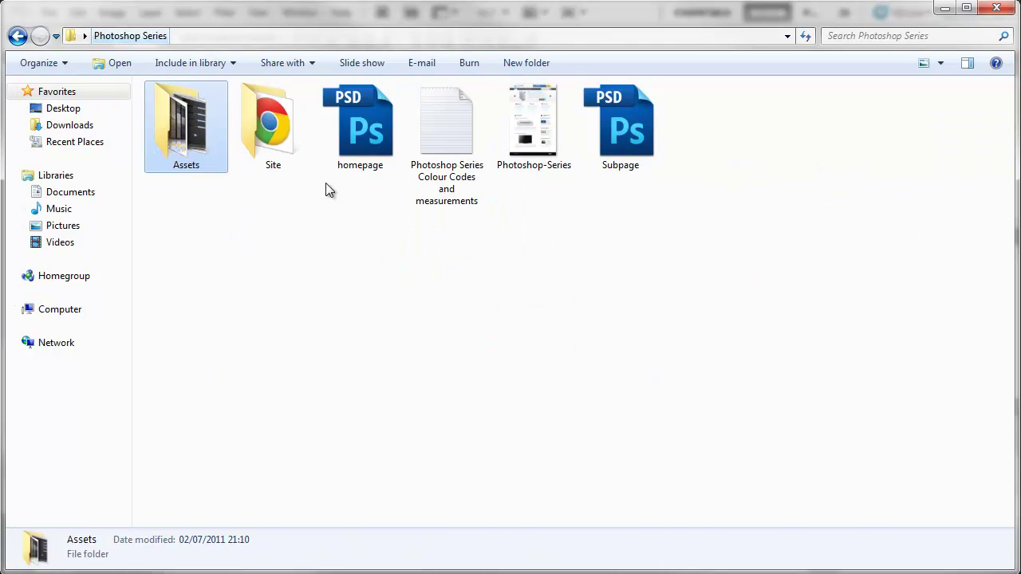
click(295, 263)
double_click(210, 141)
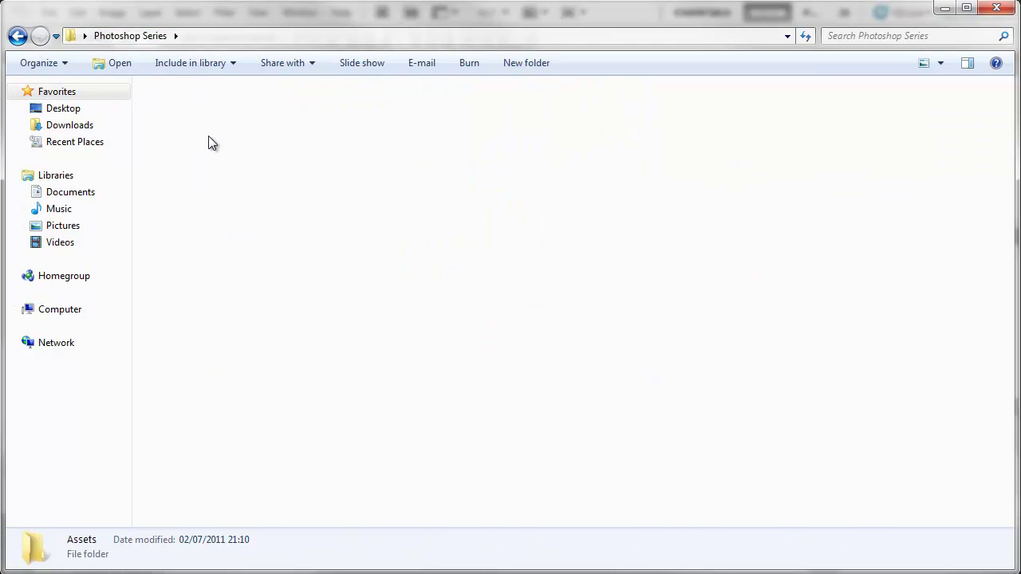
click(191, 140)
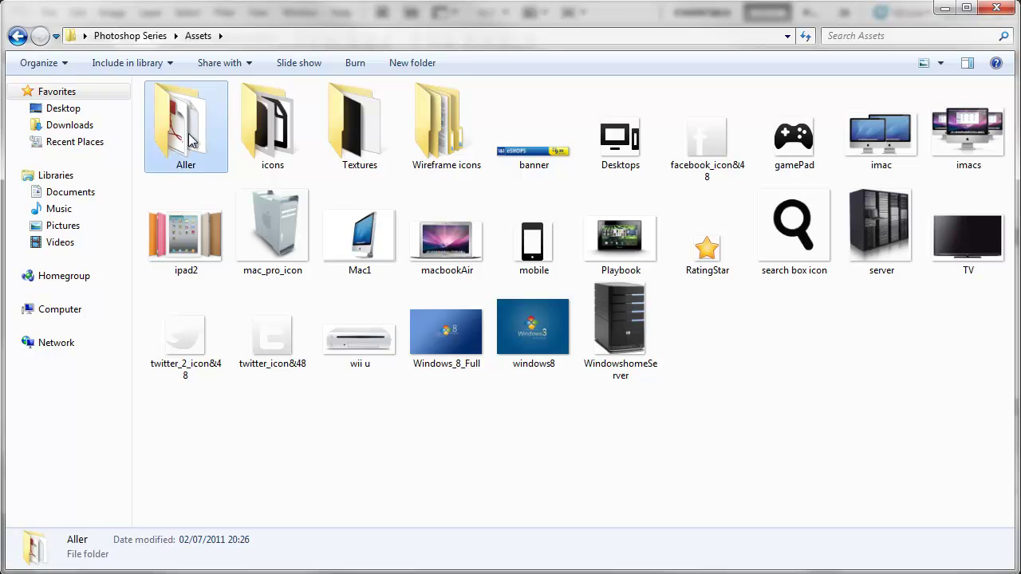
double_click(190, 139)
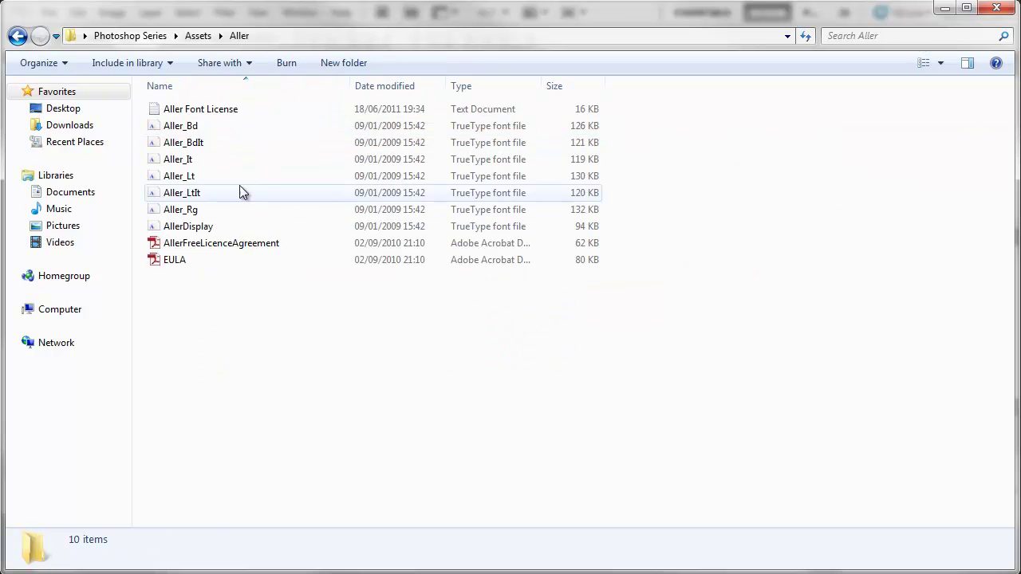
double_click(191, 129)
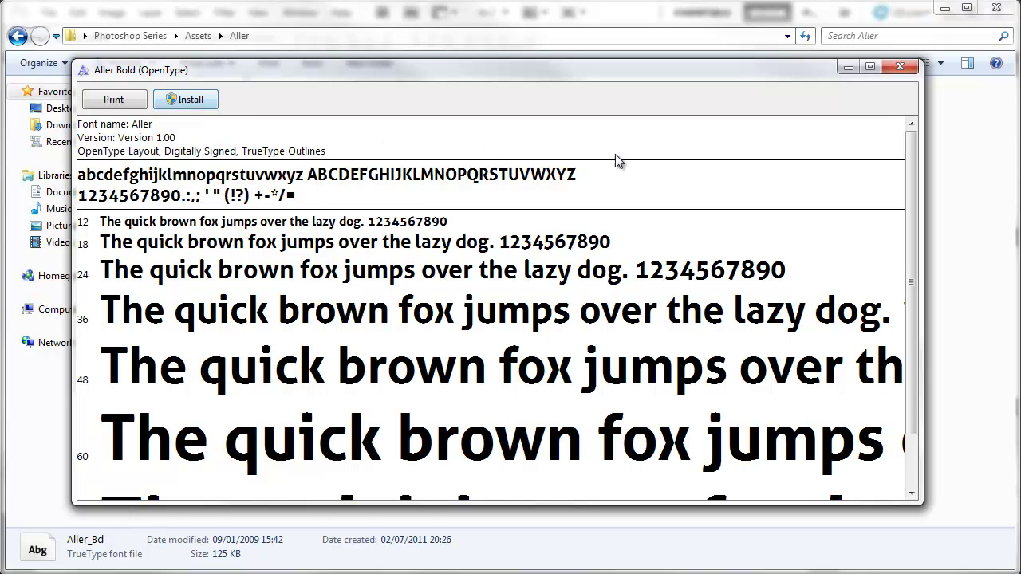
- Close the font preview, return to the Photoshop Series folder and minimise Explorer
click(901, 67)
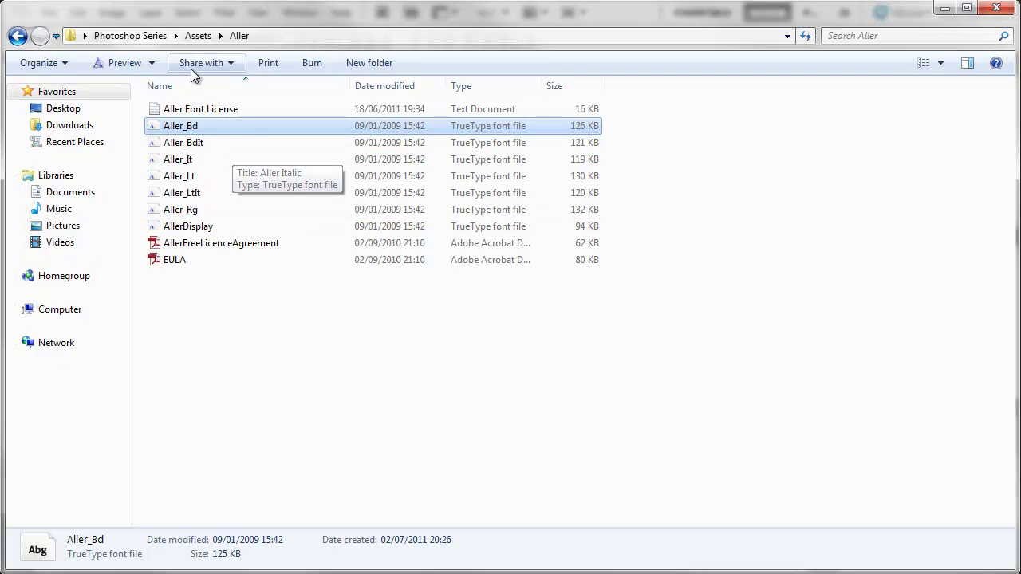
click(131, 36)
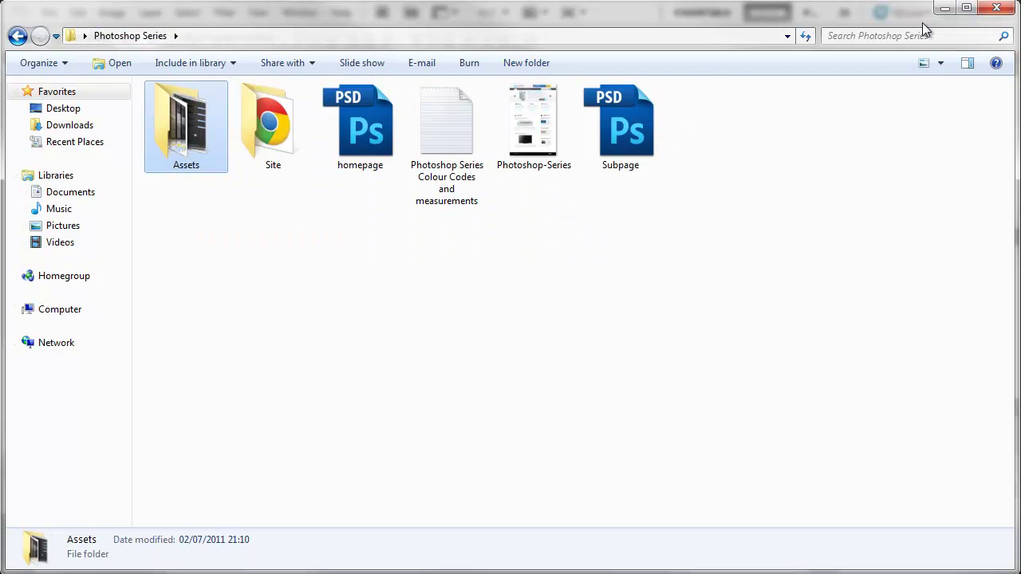
click(944, 8)
- Pull the Layers panel out of the dock as a floating panel and stretch it taller
click(492, 307)
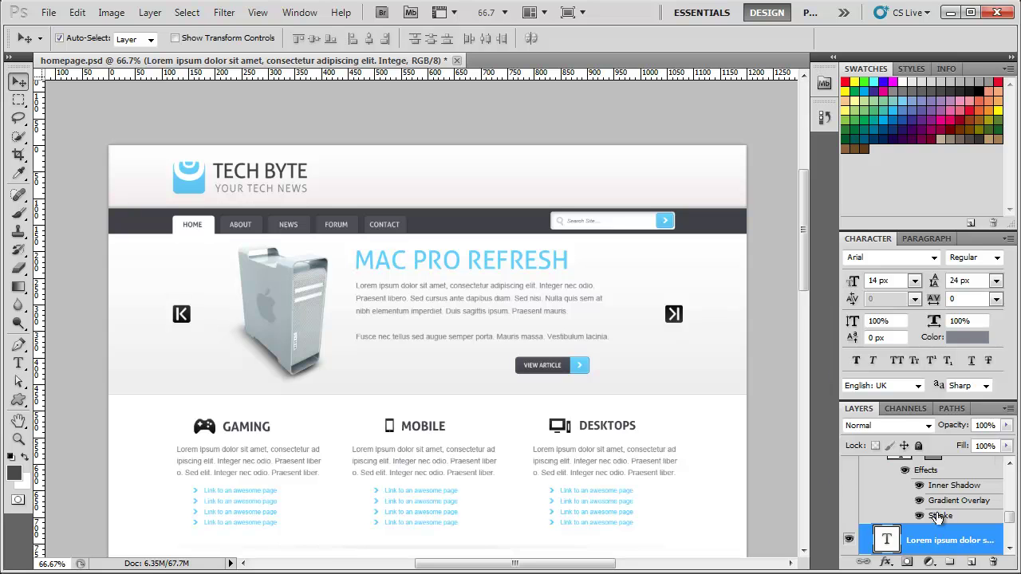
drag(855, 408, 572, 167)
drag(666, 146, 713, 20)
drag(733, 158, 744, 545)
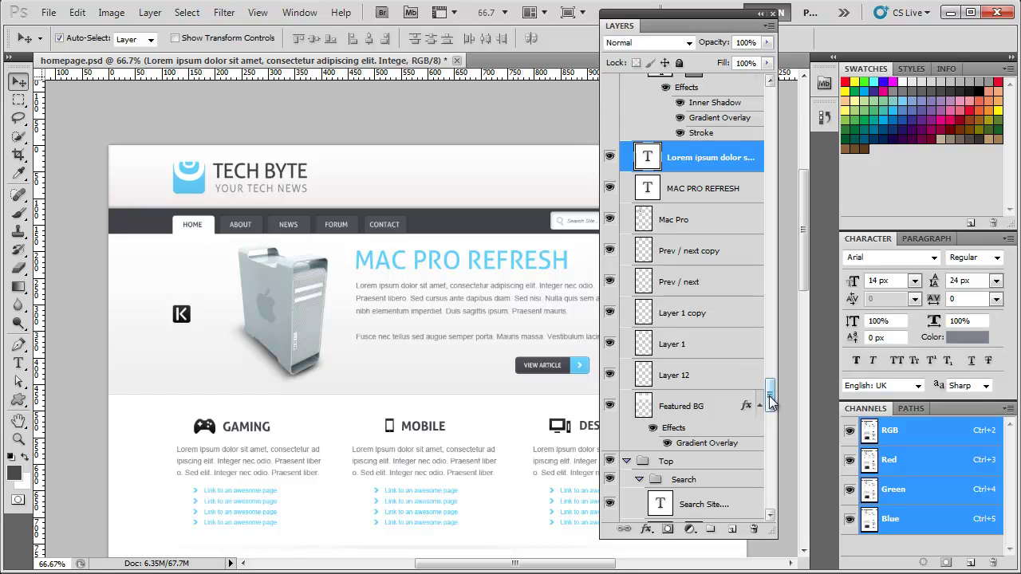
drag(770, 402, 801, 79)
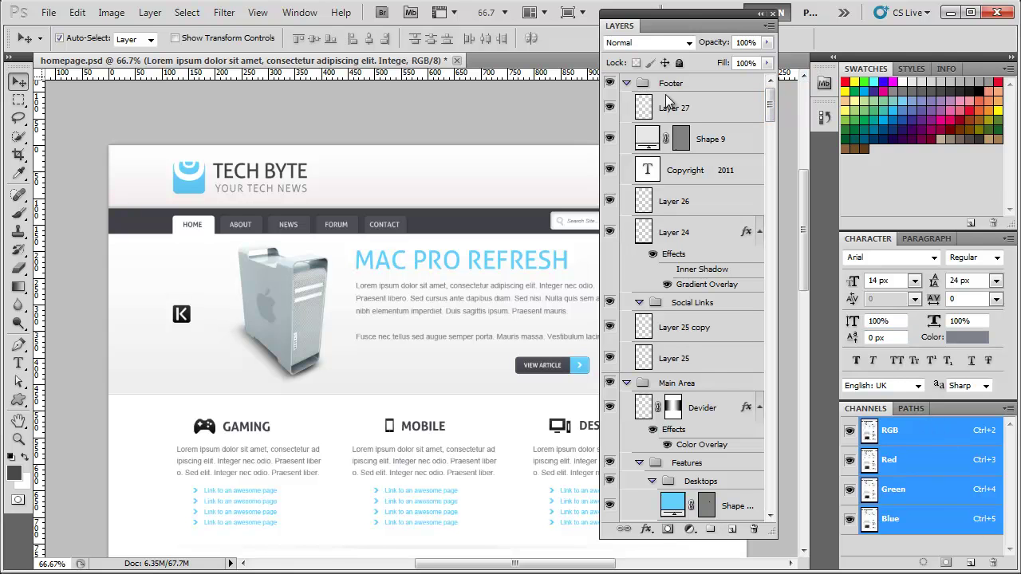
drag(692, 19, 953, 532)
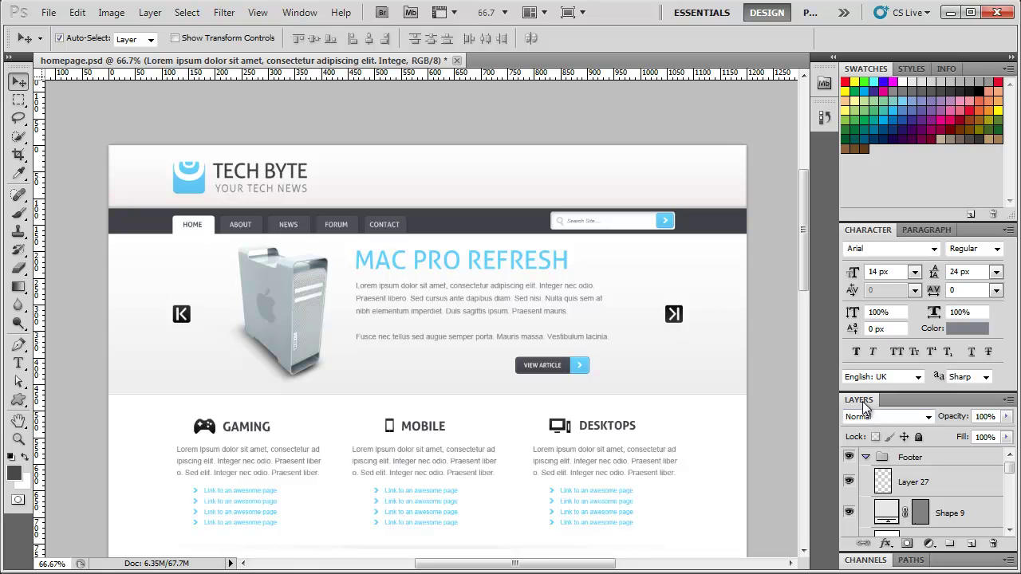
- Separate and close the Channels and Paths group, then move the Layers panel beside the dock
drag(863, 407, 510, 132)
drag(967, 561, 744, 271)
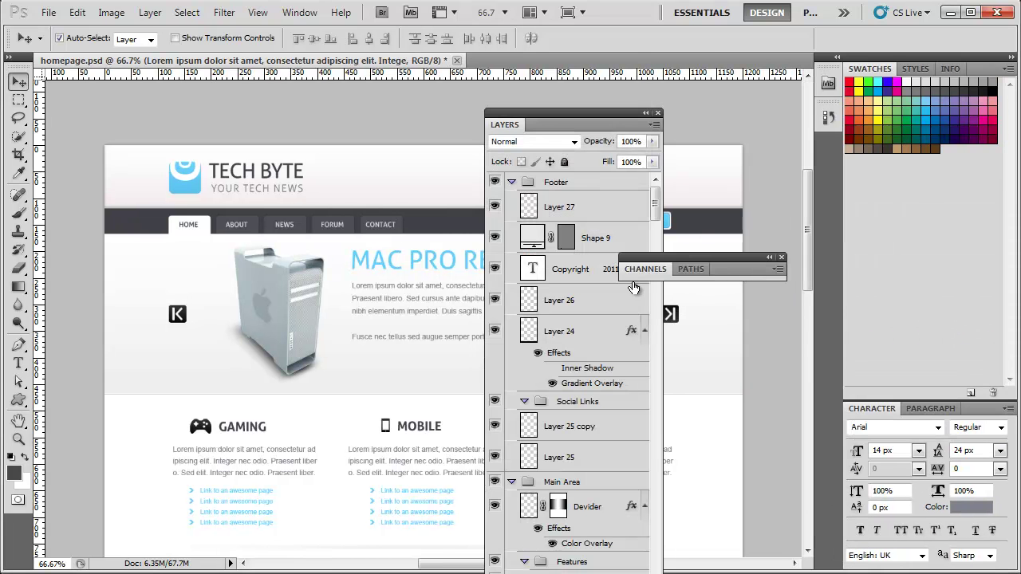
click(781, 258)
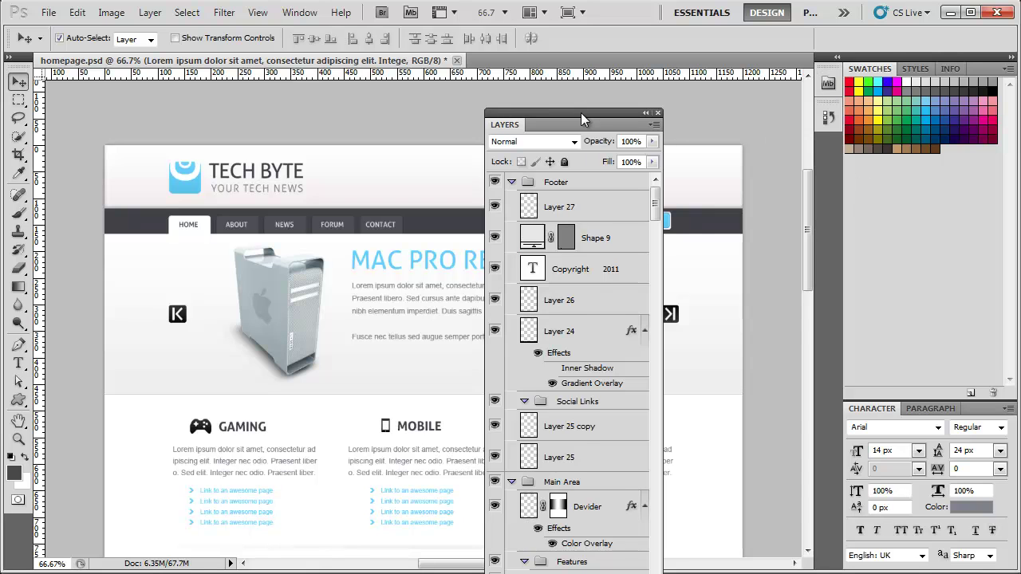
drag(580, 113, 849, 171)
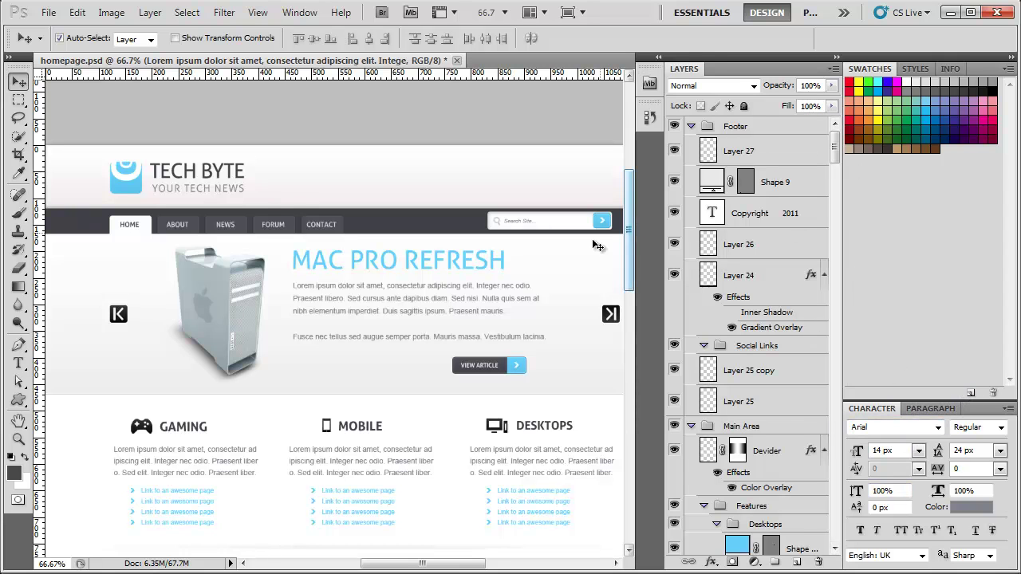
- Collapse and re-expand the Layers column, then add the Info panel beside Swatches and Styles
click(837, 58)
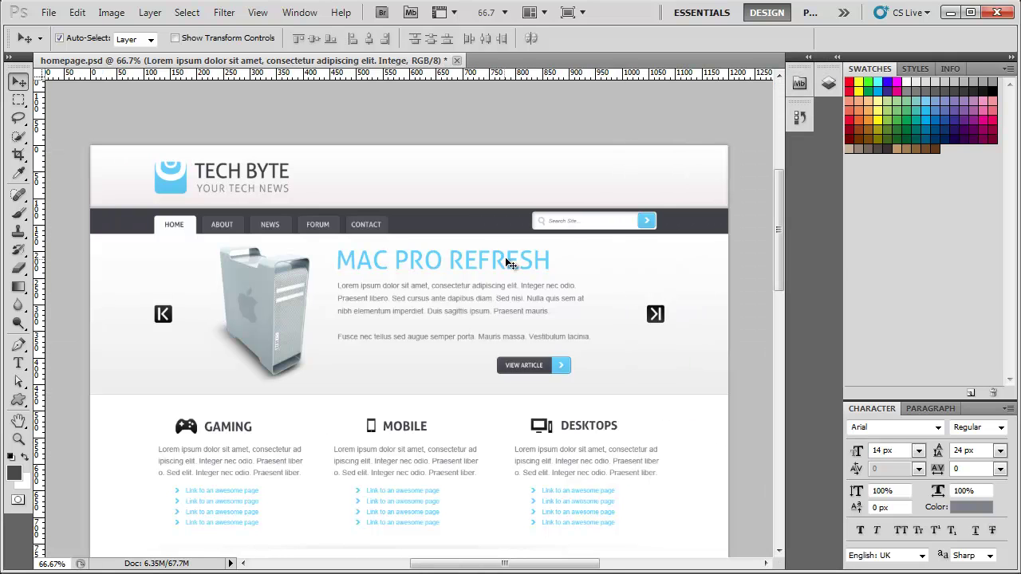
click(830, 83)
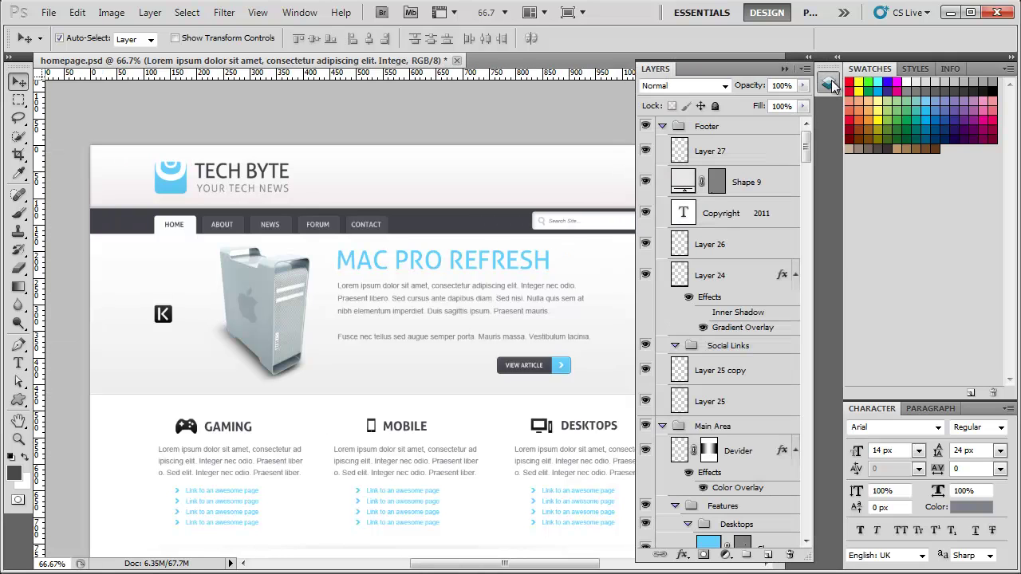
click(837, 59)
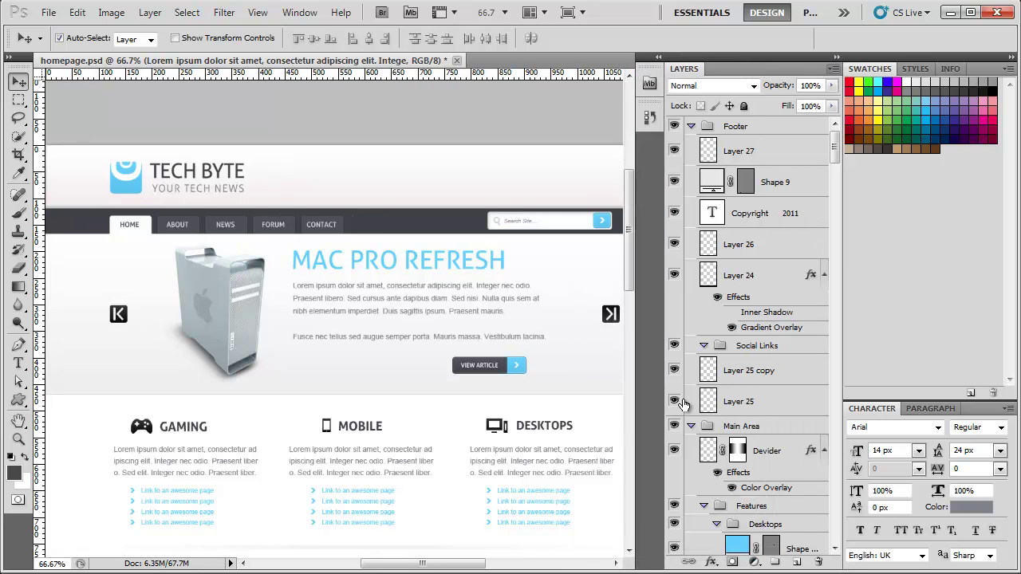
click(299, 12)
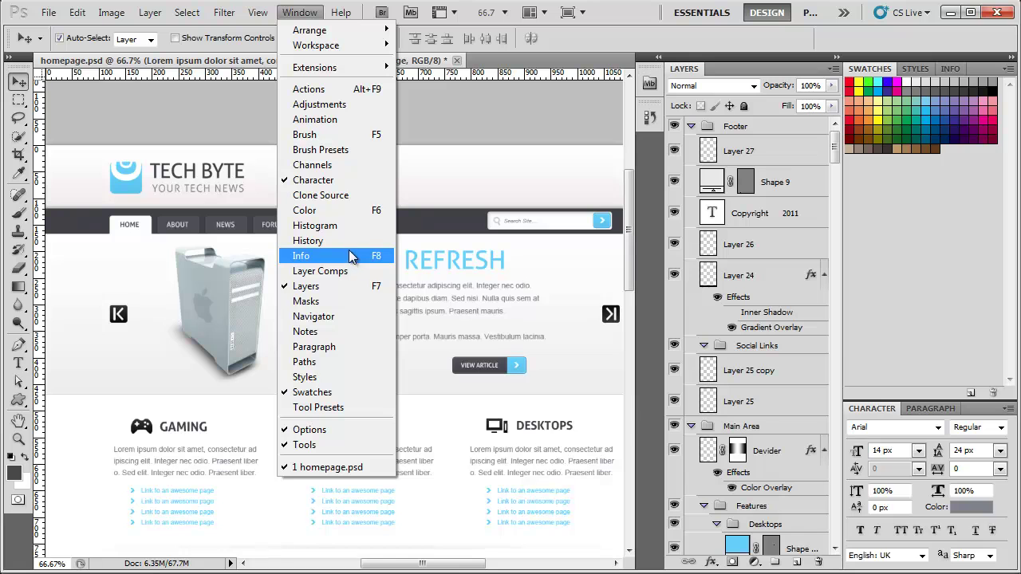
click(311, 256)
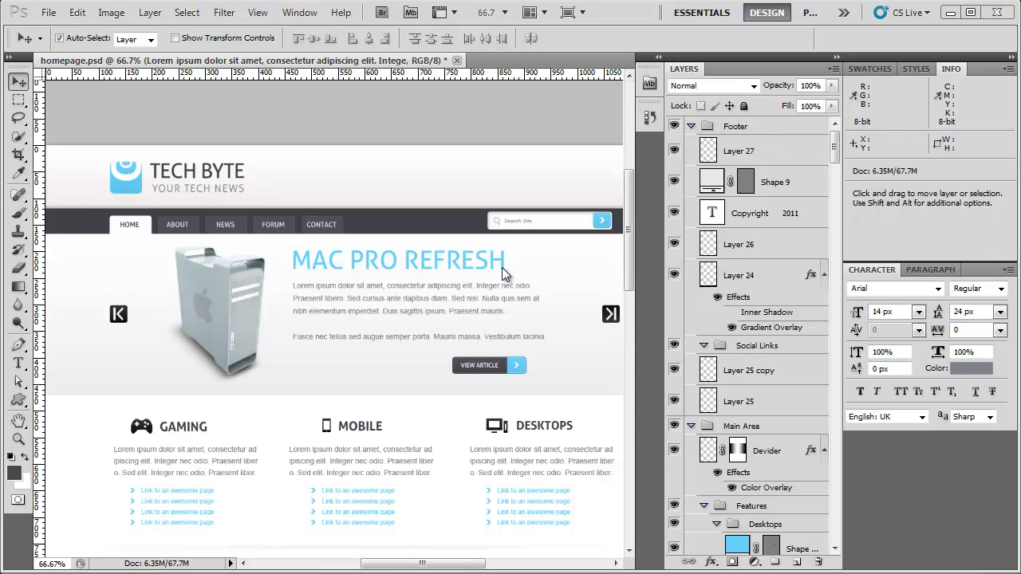
- Set Rulers to pixels in Preferences > Units & Rulers and confirm
click(71, 14)
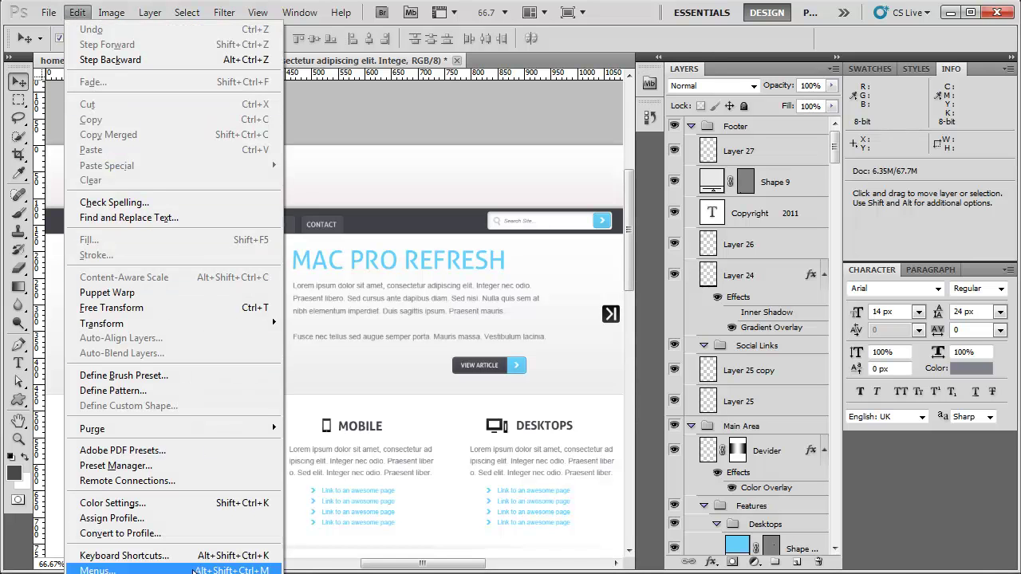
mouse_move(104, 573)
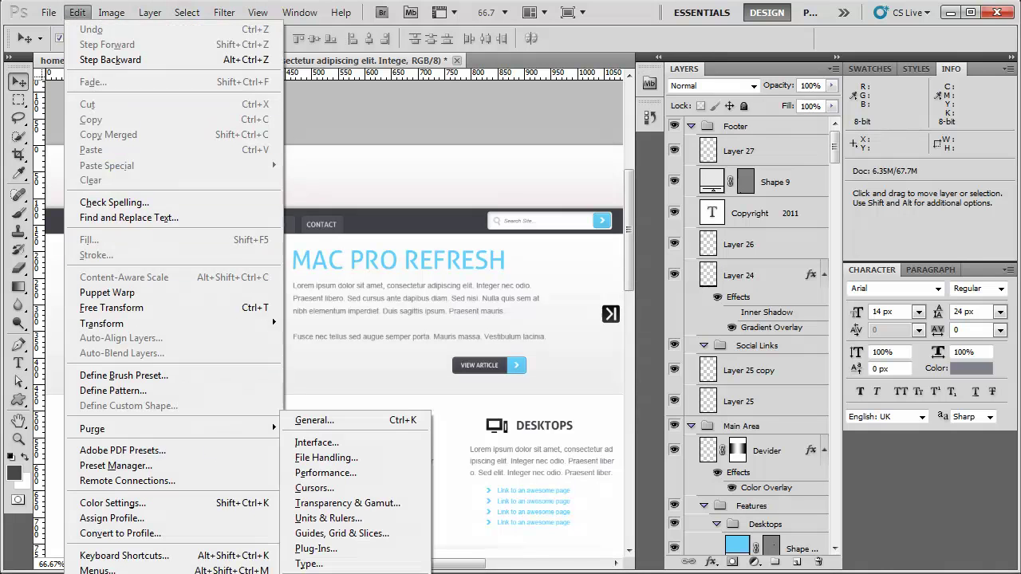
click(349, 519)
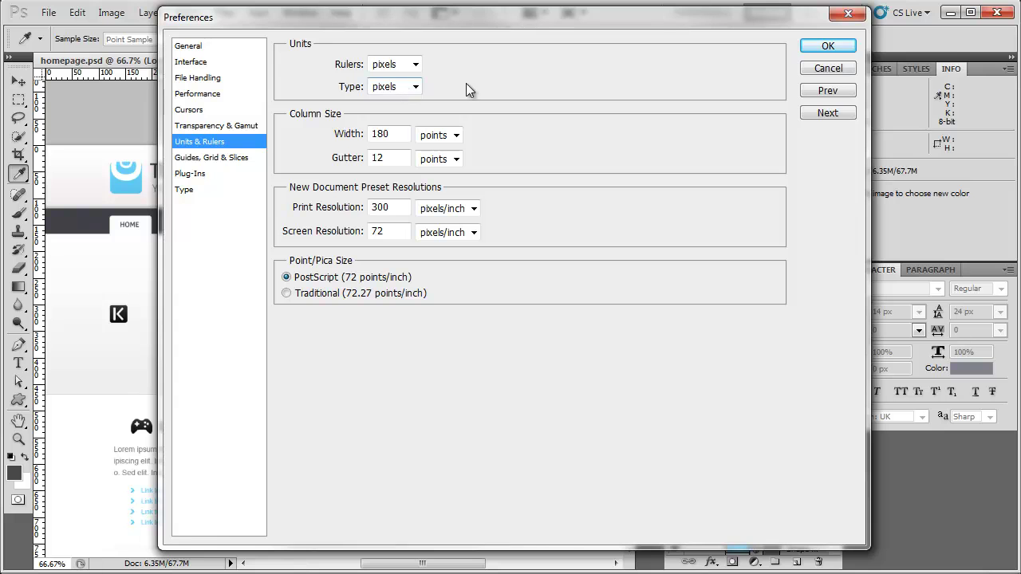
click(827, 46)
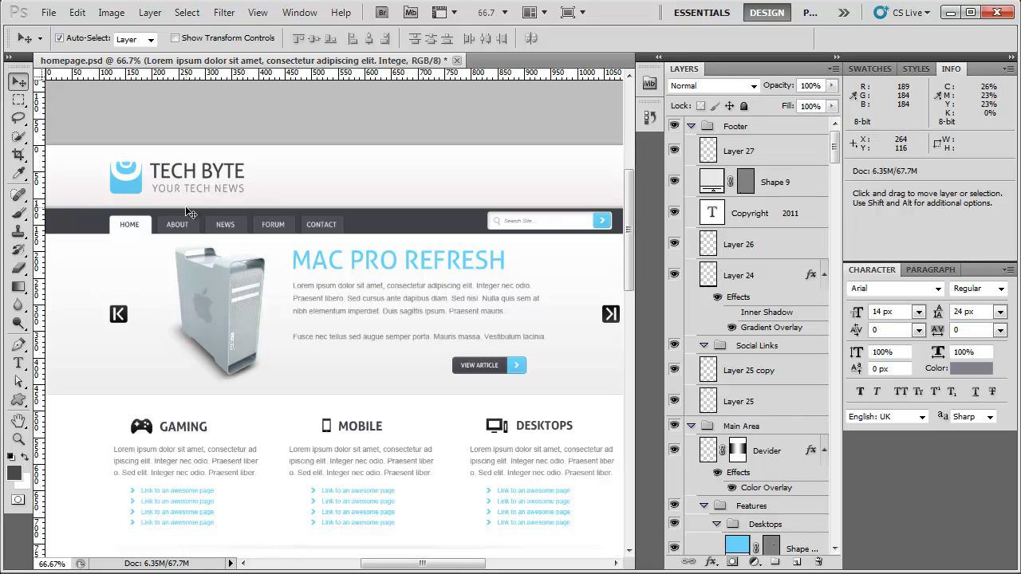
- Toggle the rulers off and on, collapse the right panel column to icons, and briefly check Info readouts
key(ctrl+r)
key(ctrl+r)
key(ctrl+r)
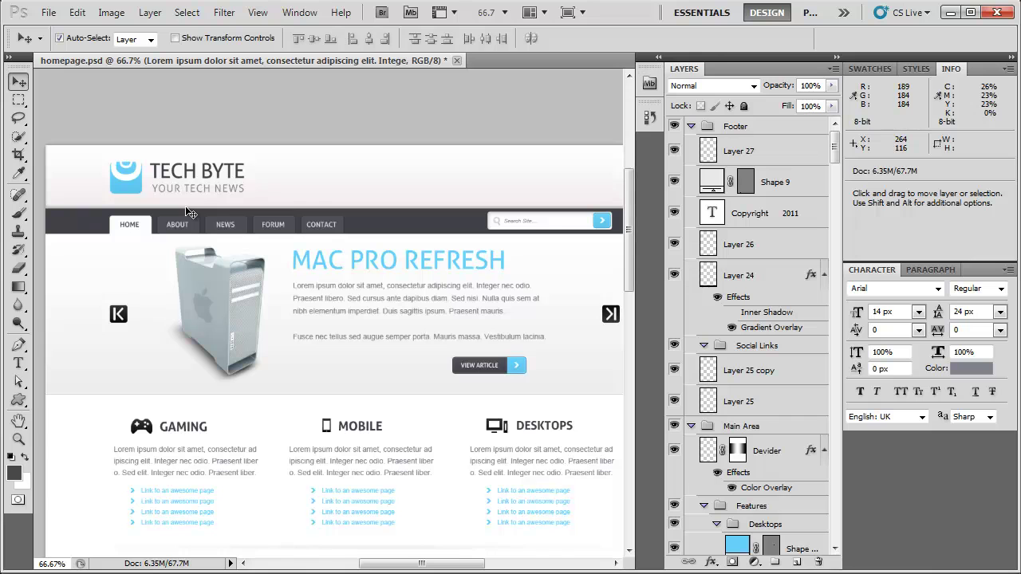
key(ctrl+r)
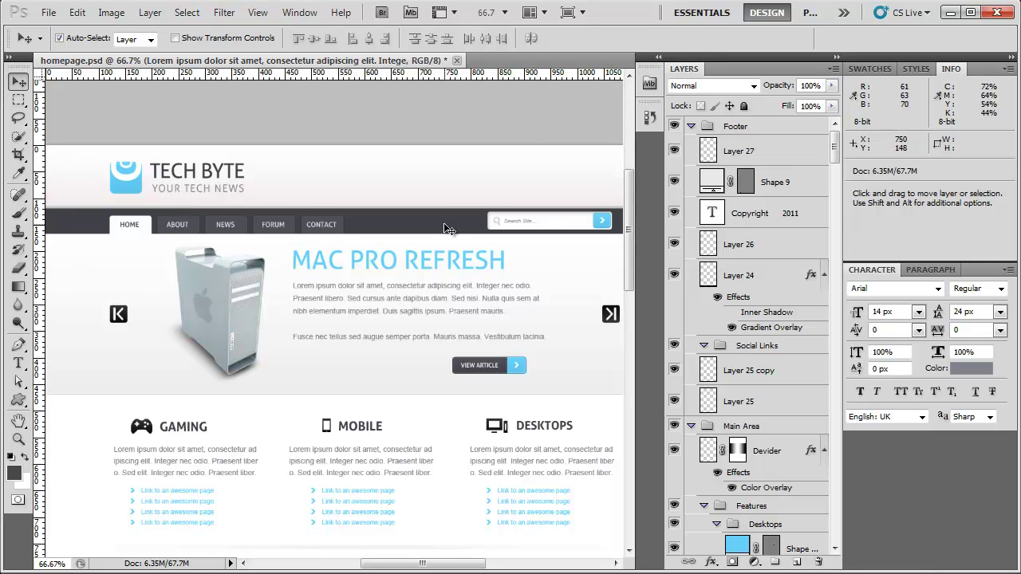
click(1009, 57)
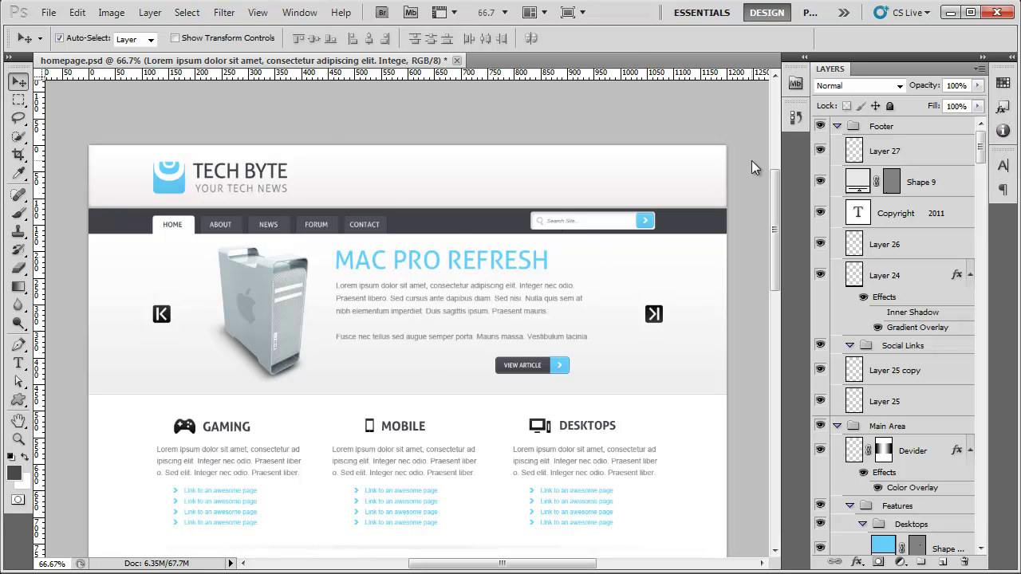
click(1002, 131)
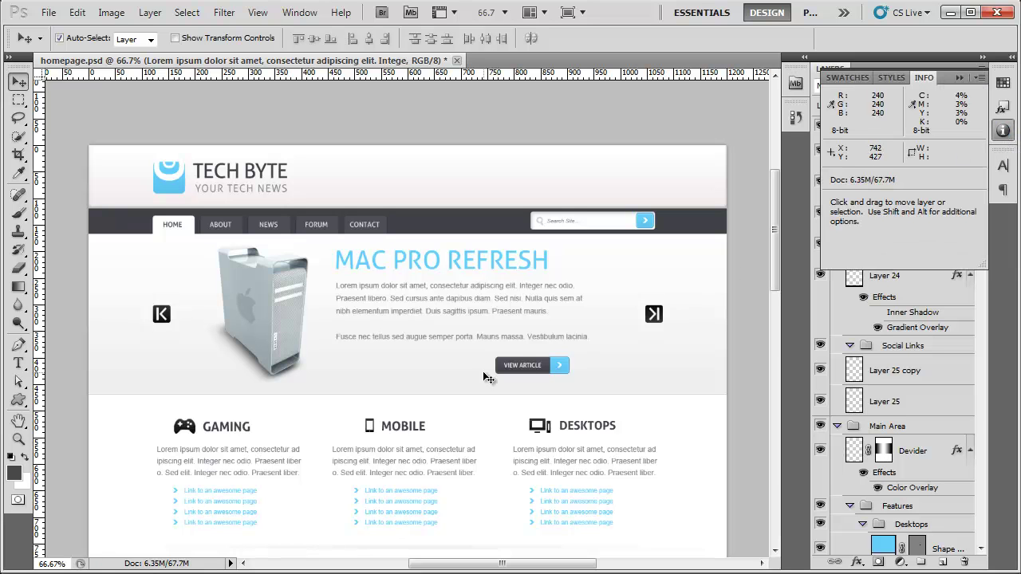
click(319, 399)
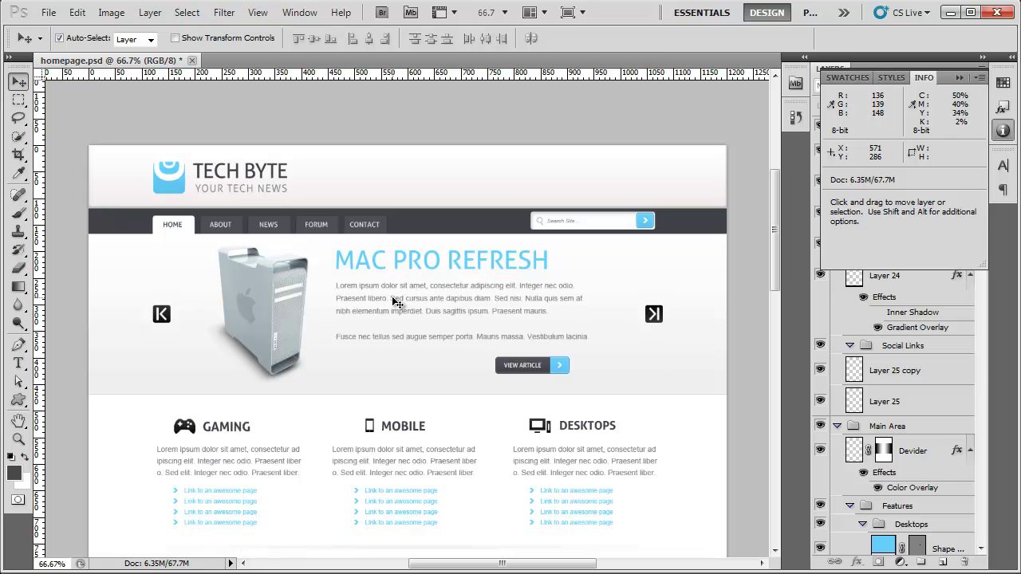
key(F8)
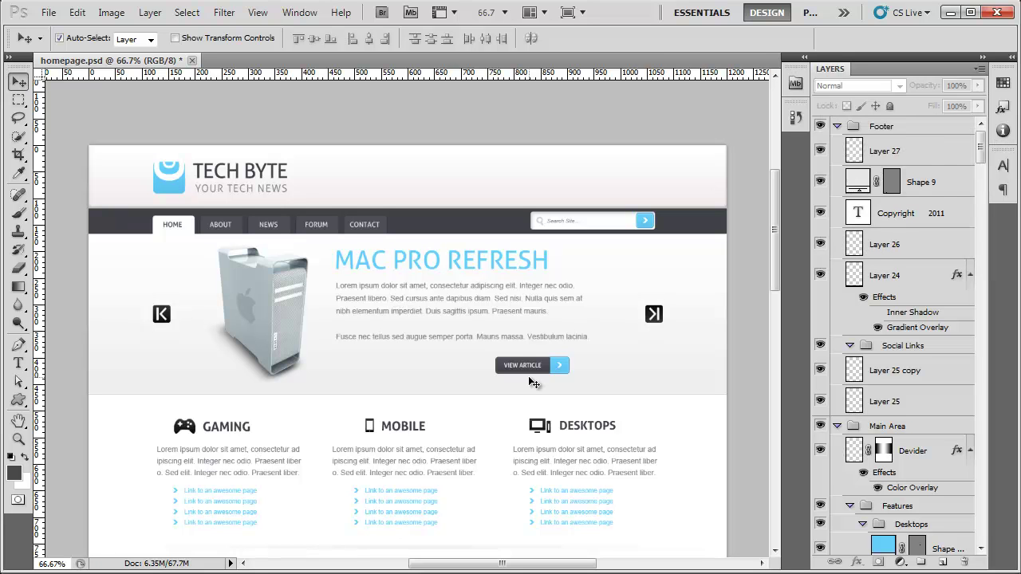